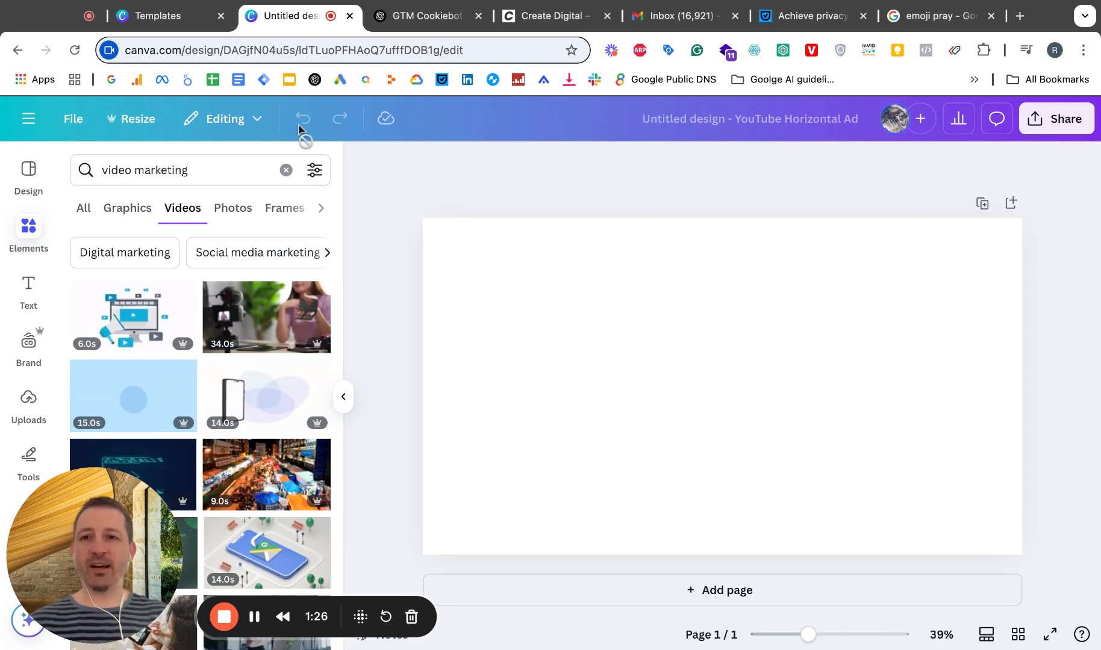
Step: Review the custom size options for resizing the design
click(145, 120)
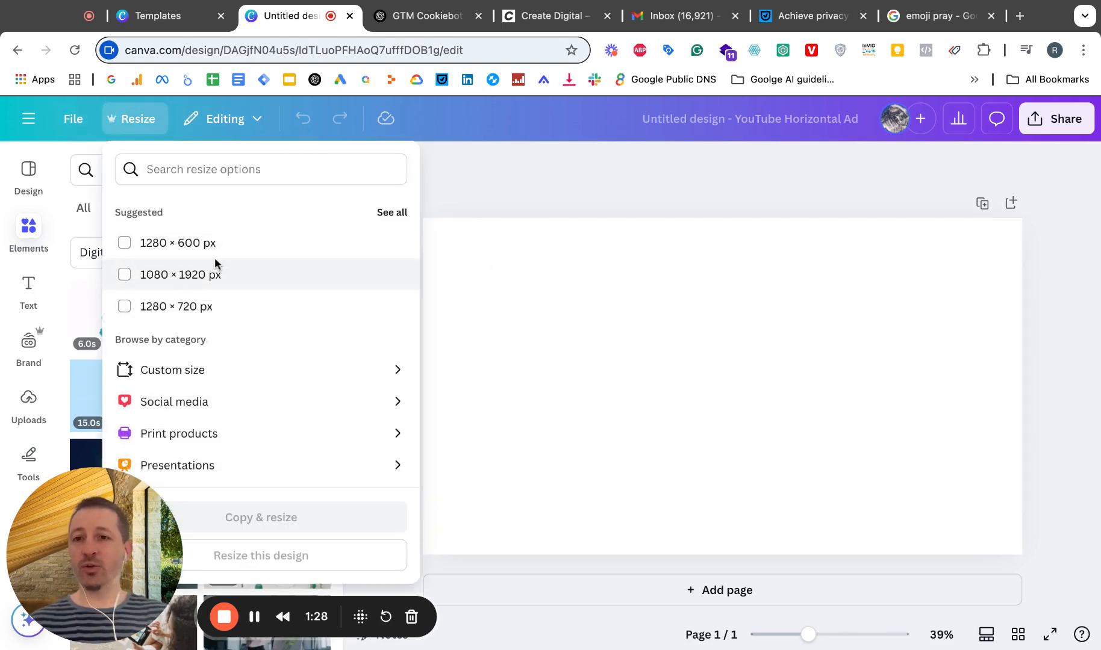
click(195, 374)
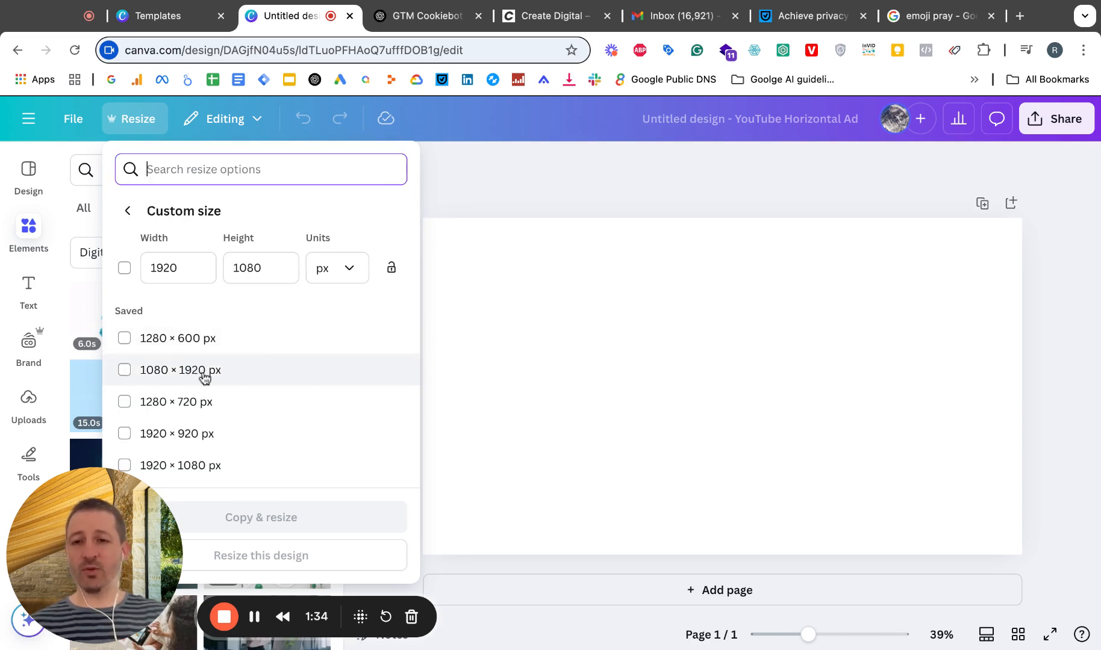
click(535, 313)
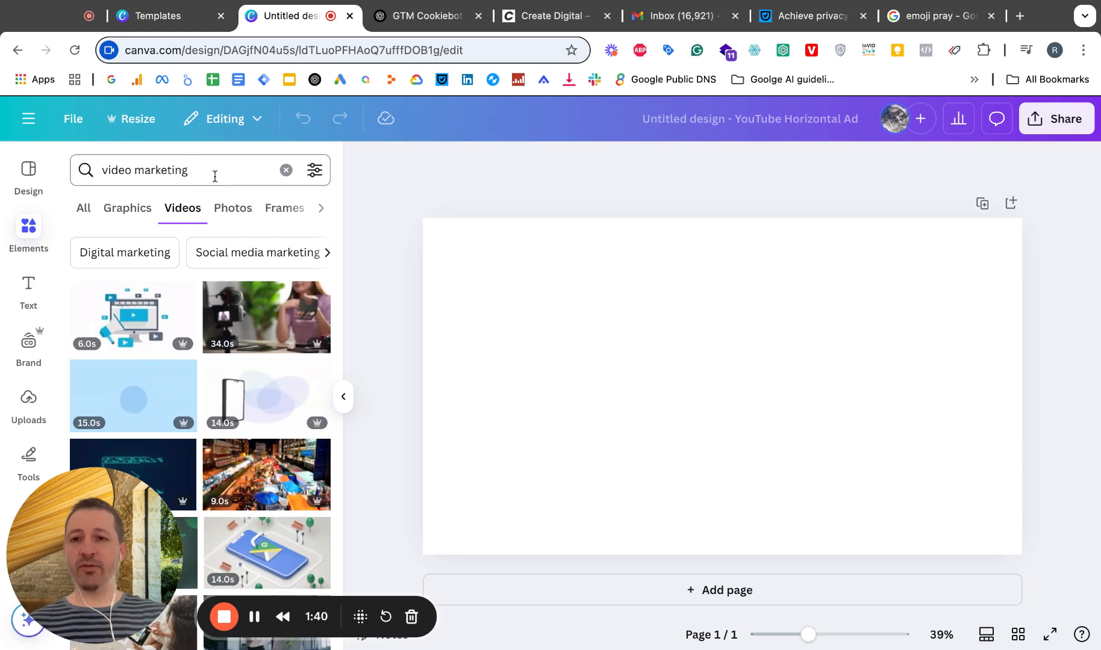
Step: Insert the 34-second stock video of a woman filming a makeup palette and enlarge it to fill the whole page
click(275, 324)
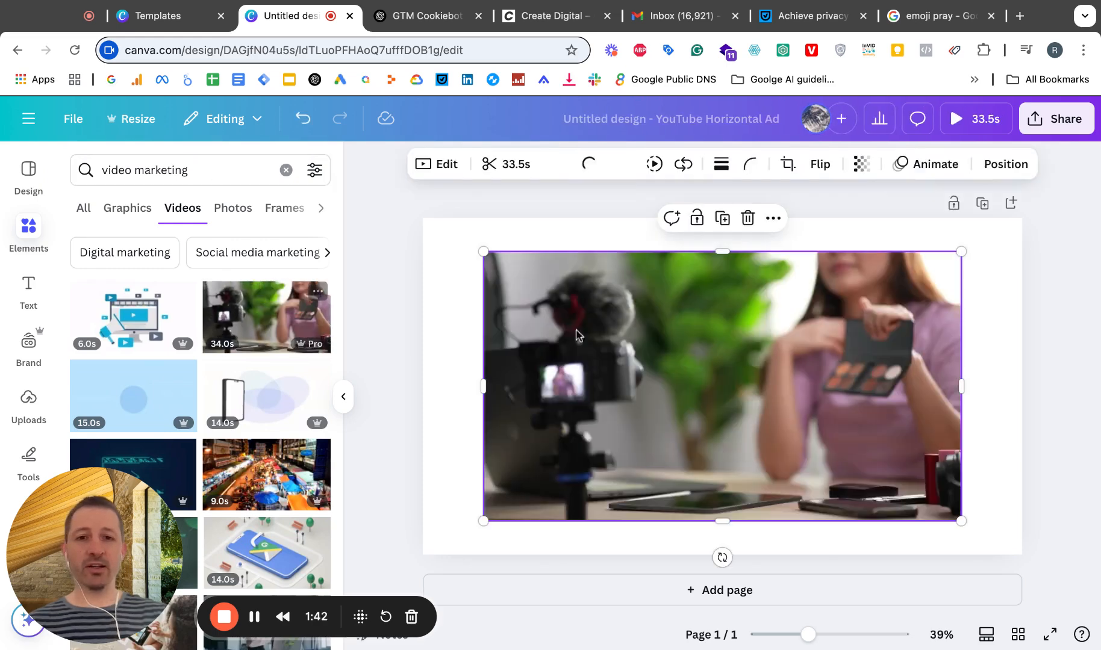
drag(484, 251, 423, 217)
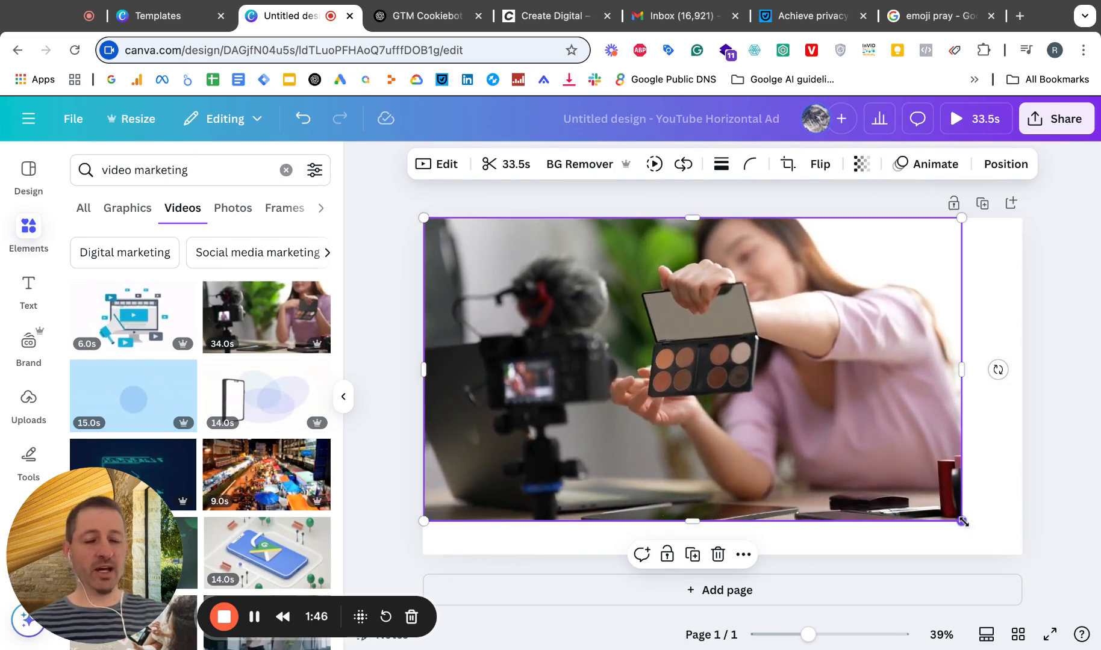
drag(962, 521, 1021, 554)
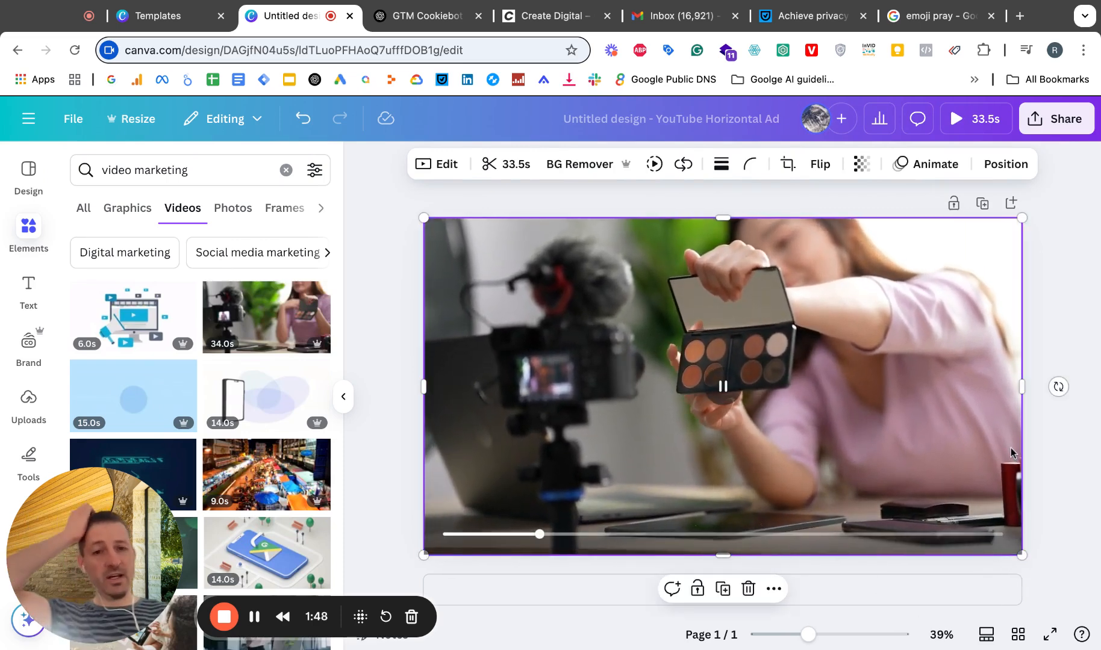
click(615, 402)
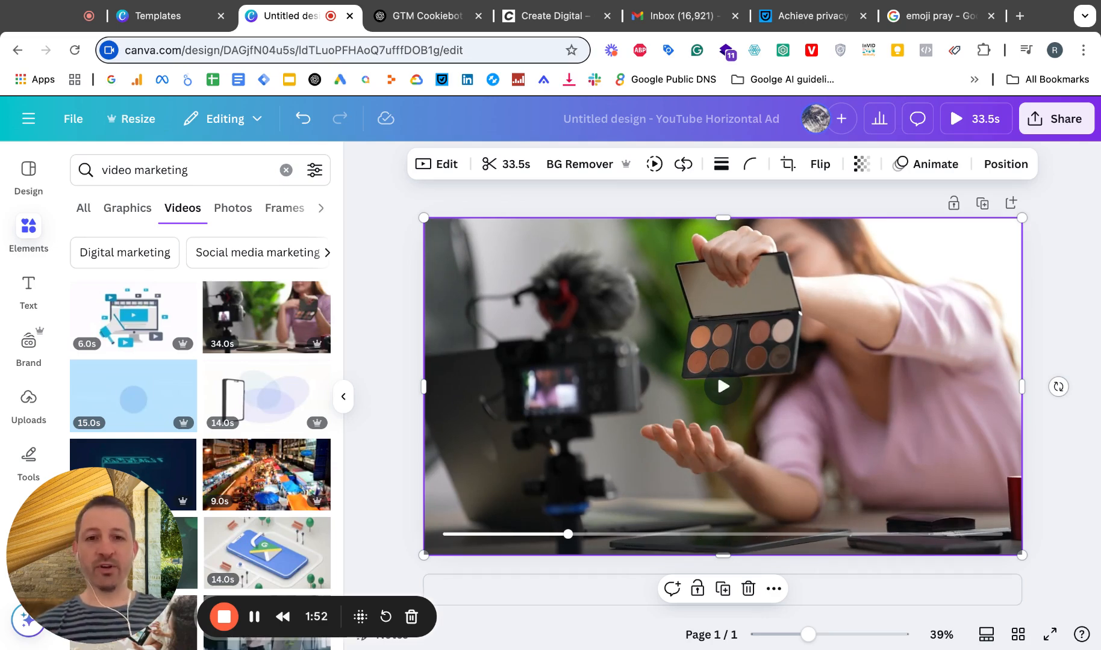
Step: Show the element timing for the video and display the page's duration timeline
right_click(587, 346)
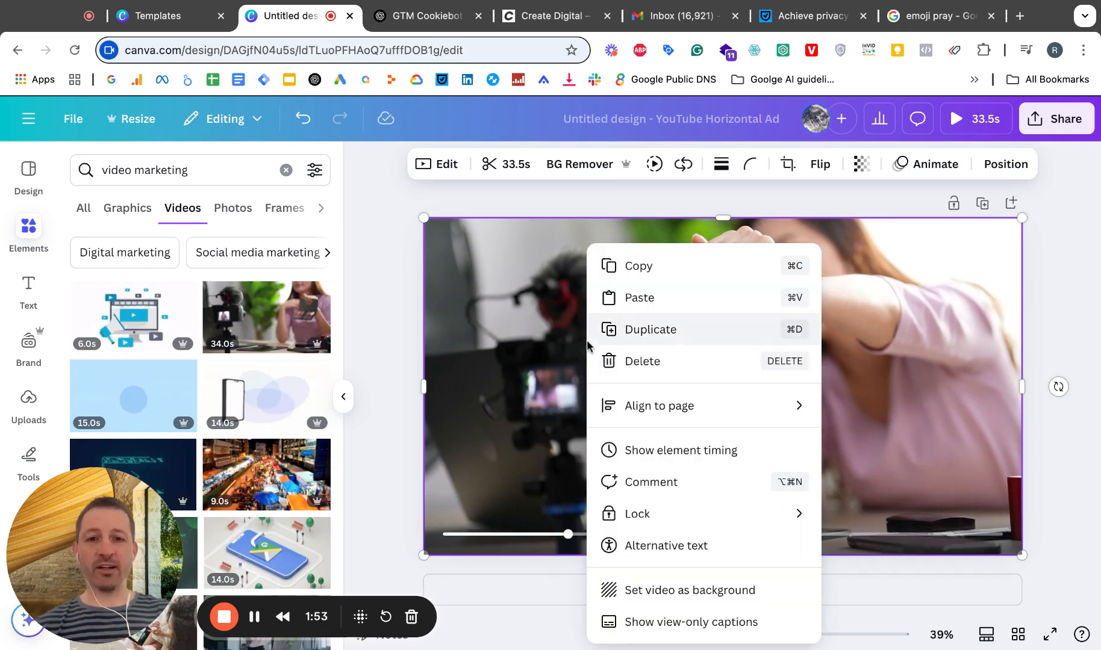
click(665, 452)
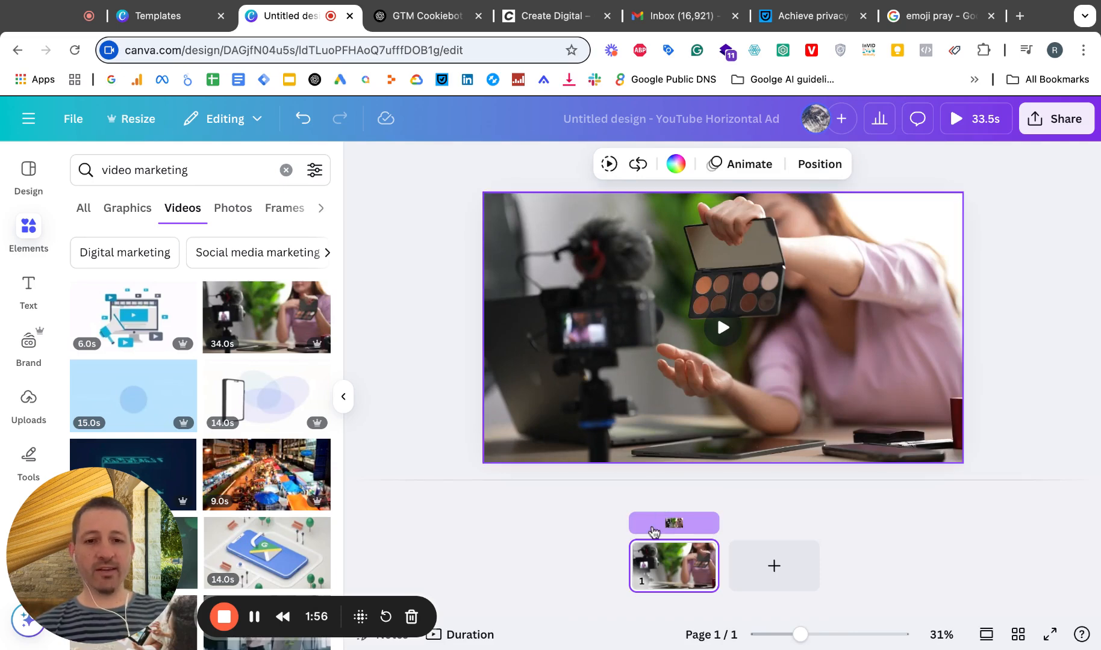
mouse_move(708, 525)
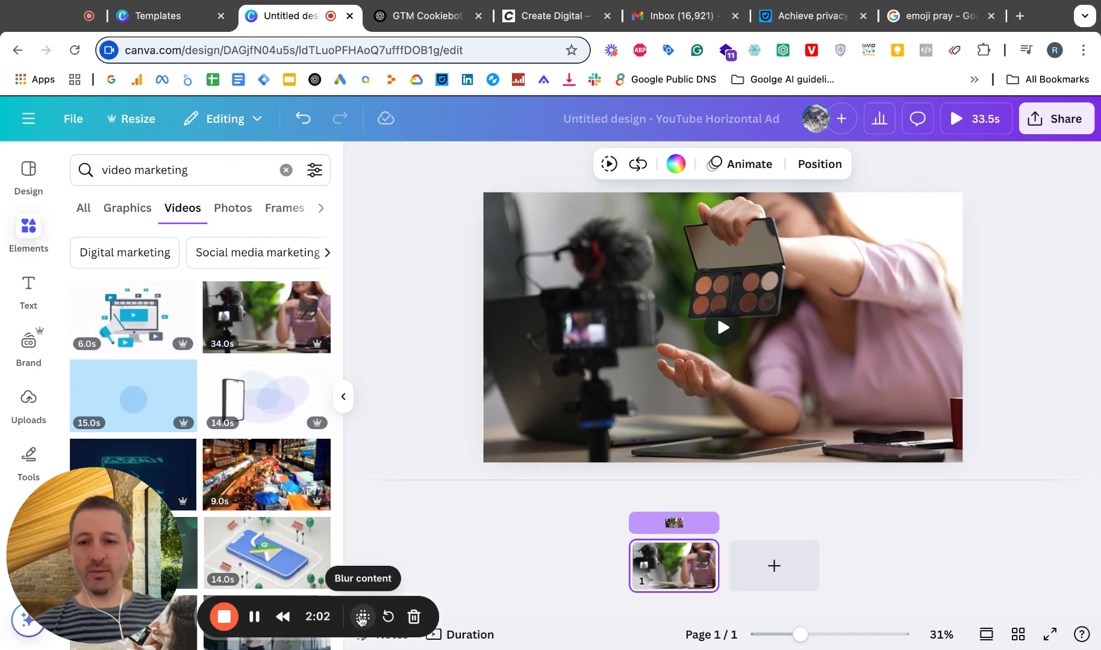
drag(362, 620, 362, 612)
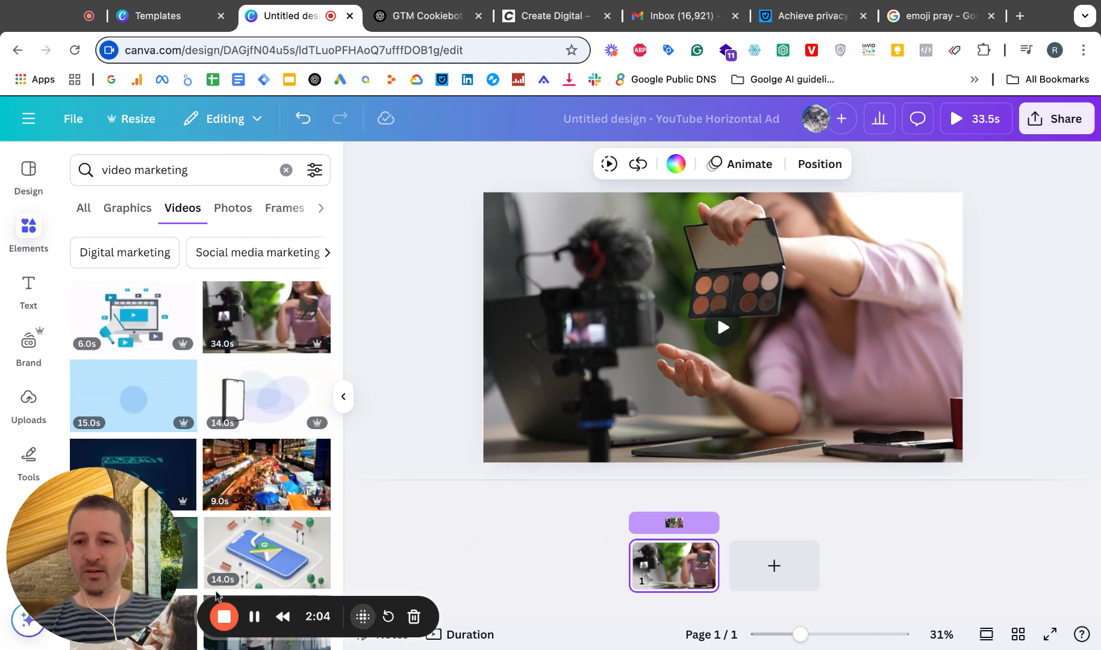
drag(98, 618, 123, 618)
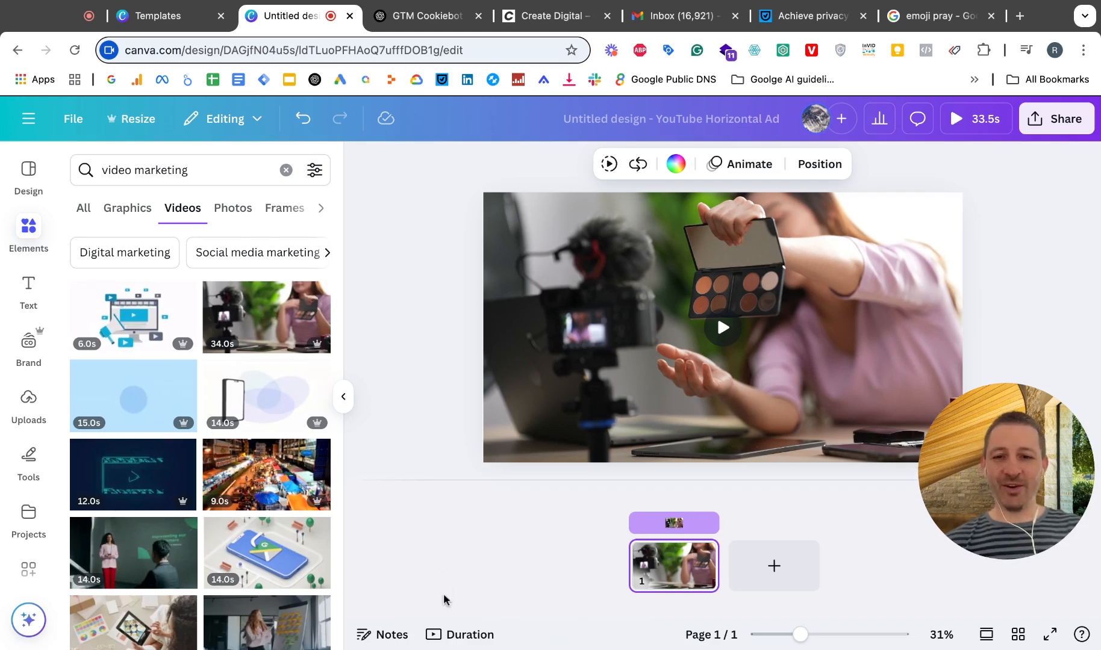
click(469, 637)
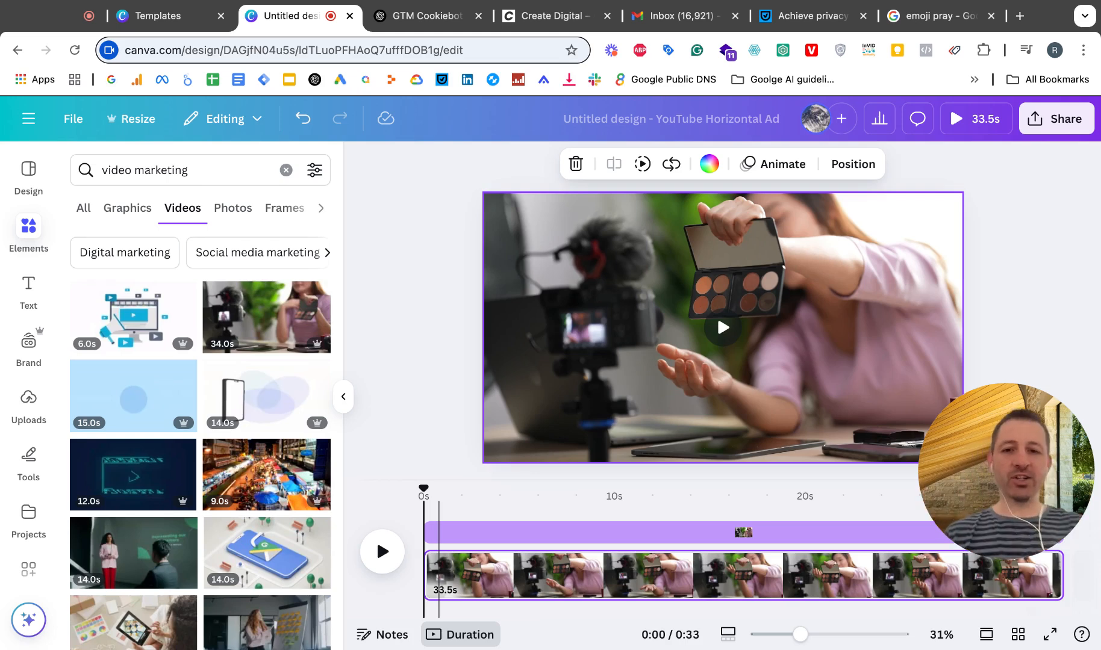
Step: Delete the video from its timing track and undo the deletion
click(539, 532)
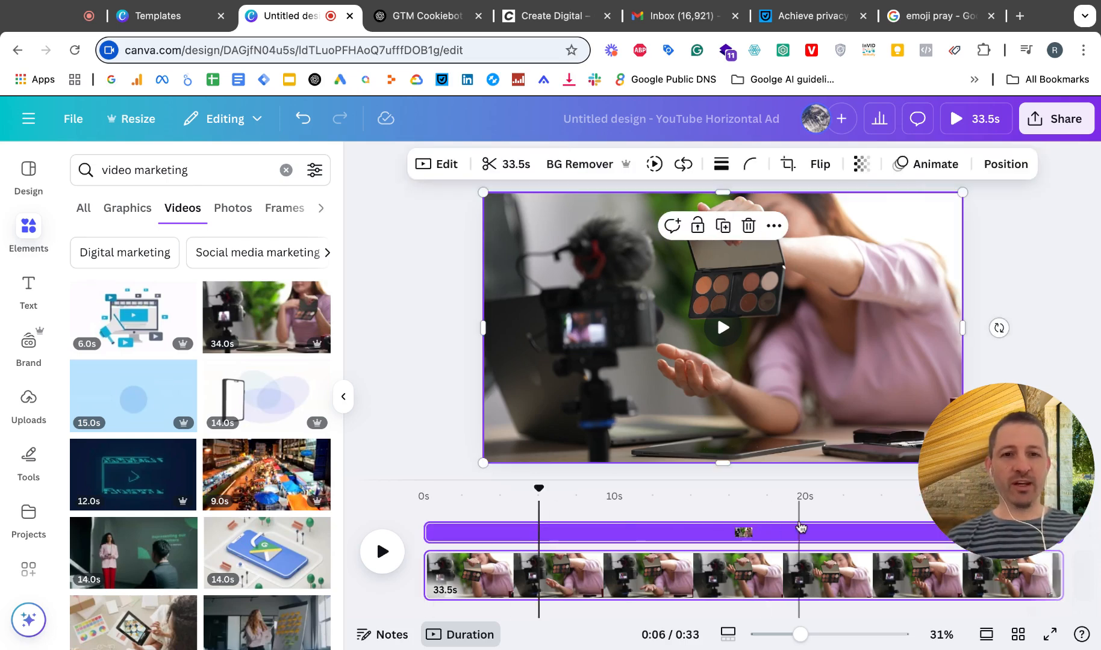
key(Delete)
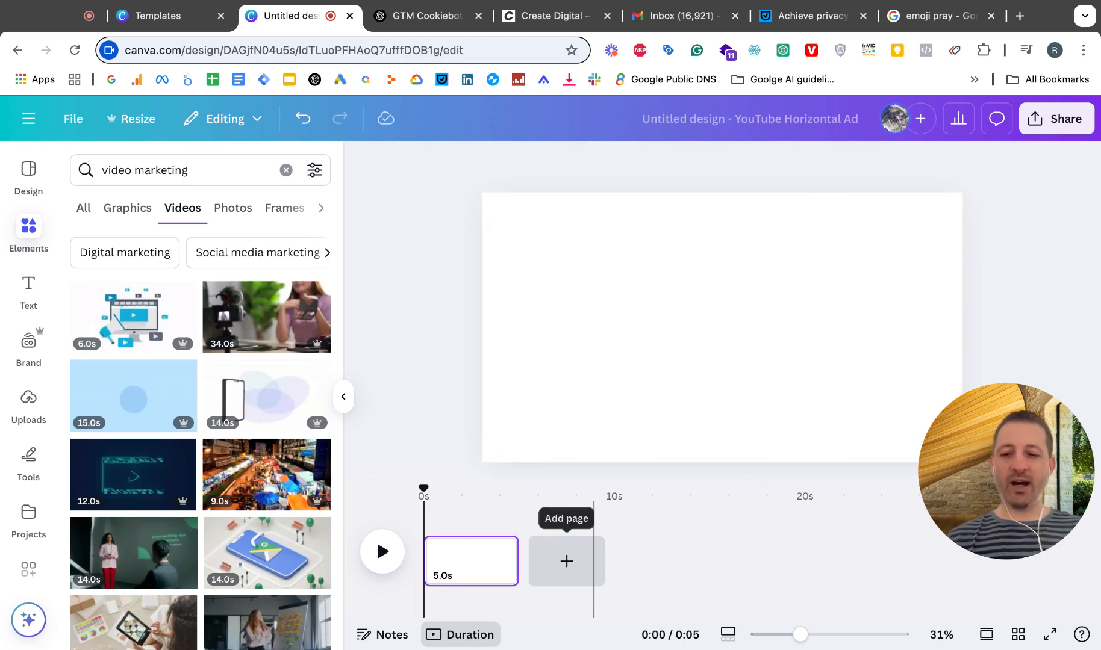
key(super+z)
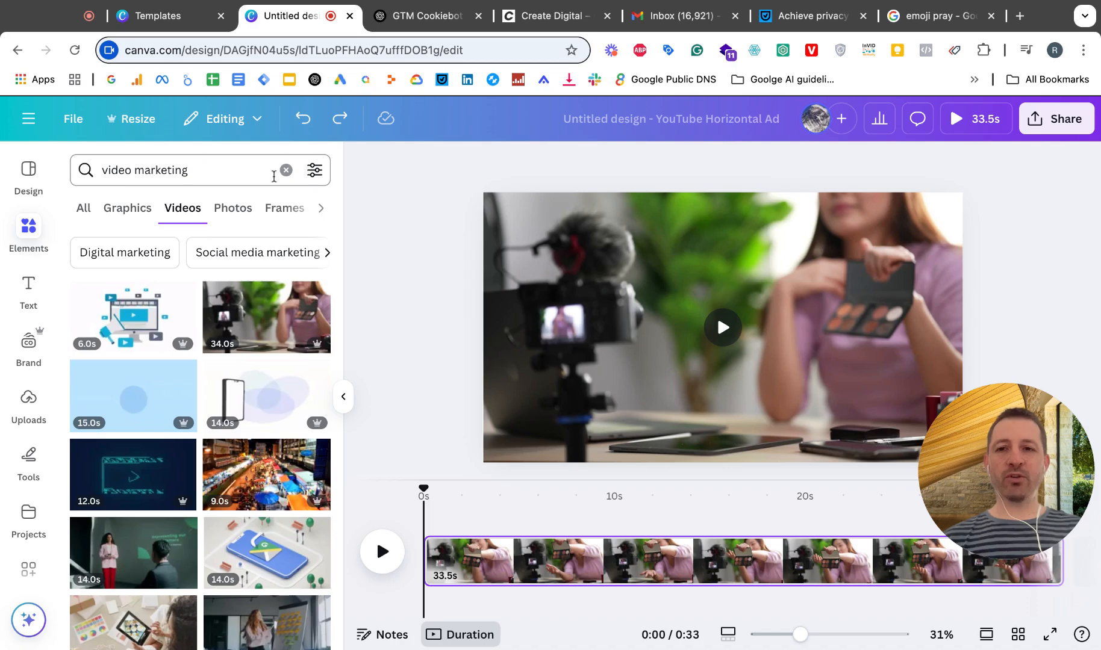
Step: Clear the elements search and preview the start of the video on the timeline
click(286, 170)
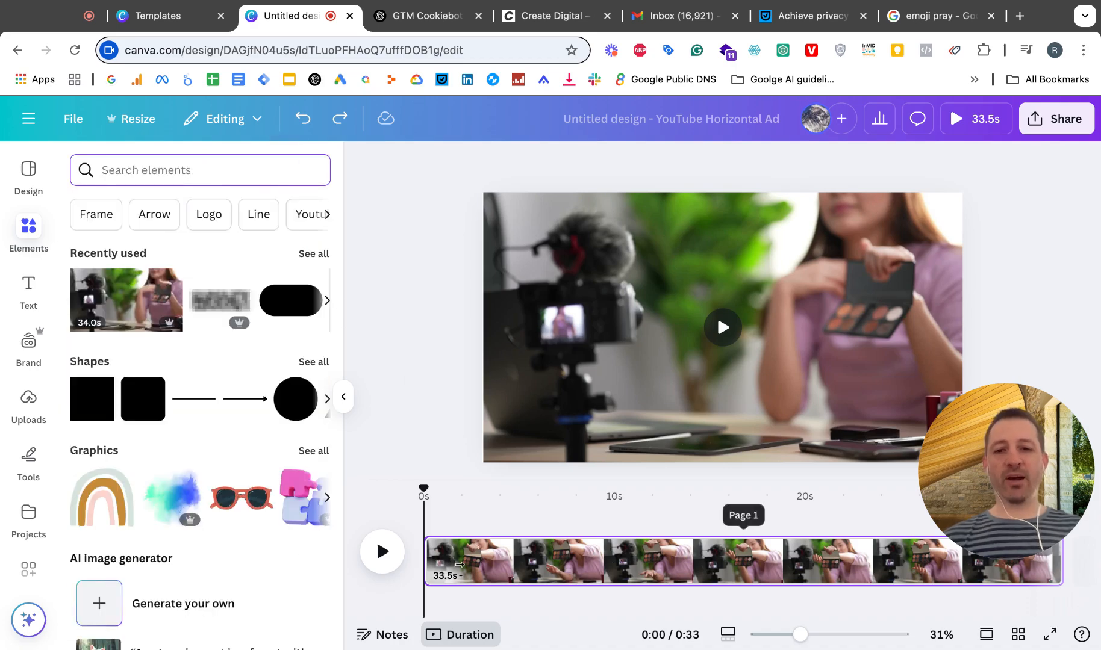
scroll(762, 560, right, 3)
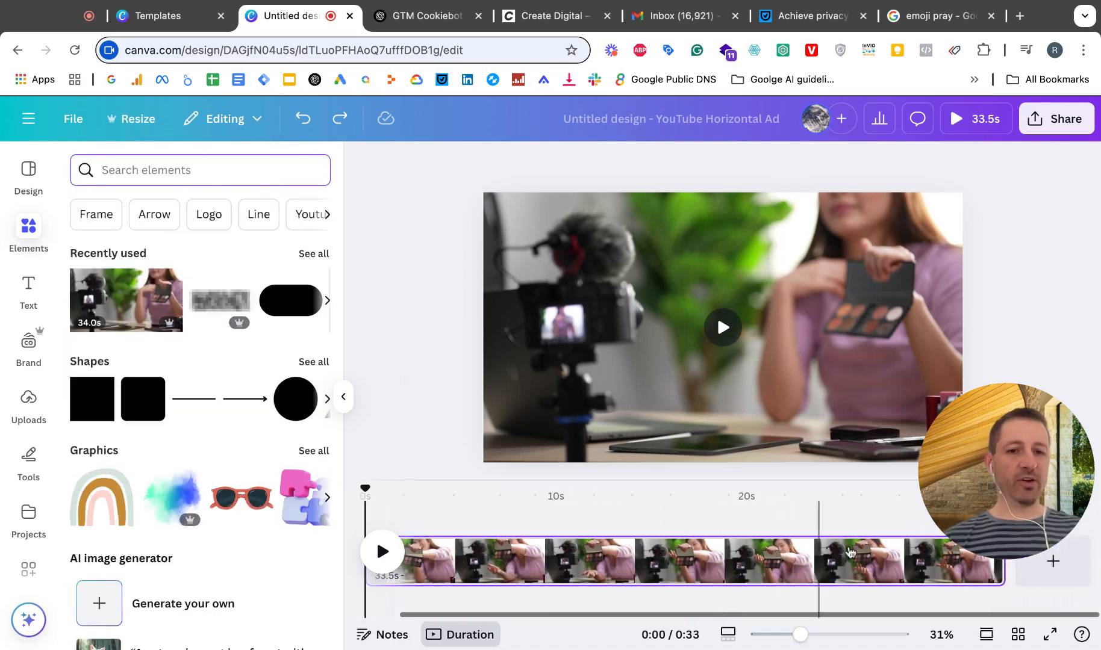
click(383, 552)
click(382, 552)
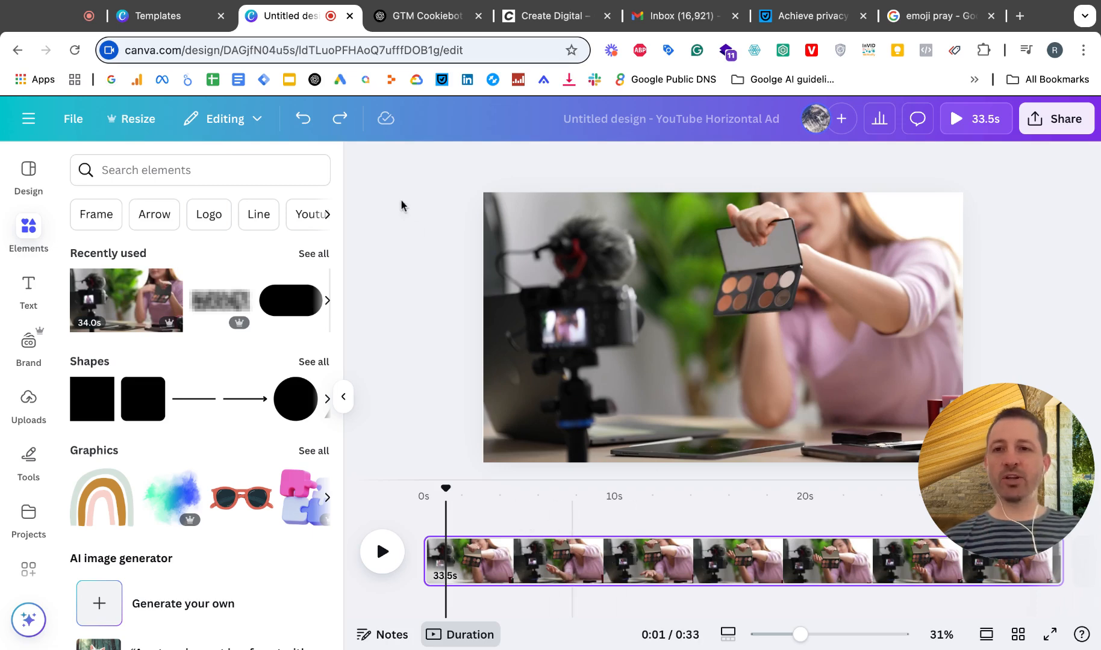
Step: Search the elements library for "pattern" and browse the results
click(235, 174)
click(30, 234)
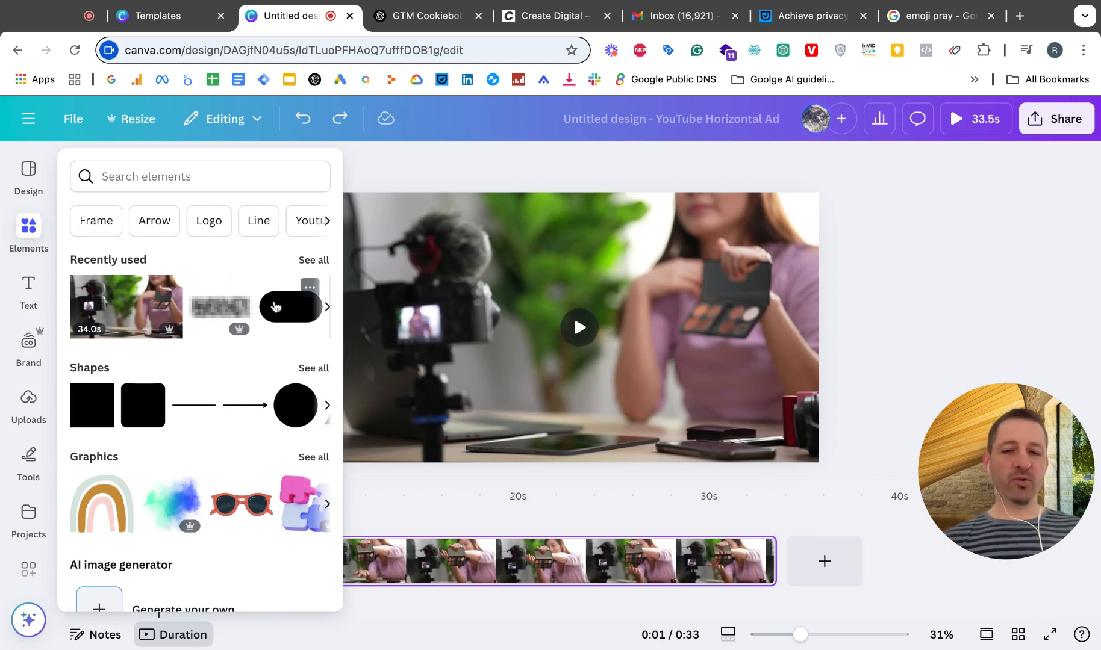
click(144, 173)
text(pa)
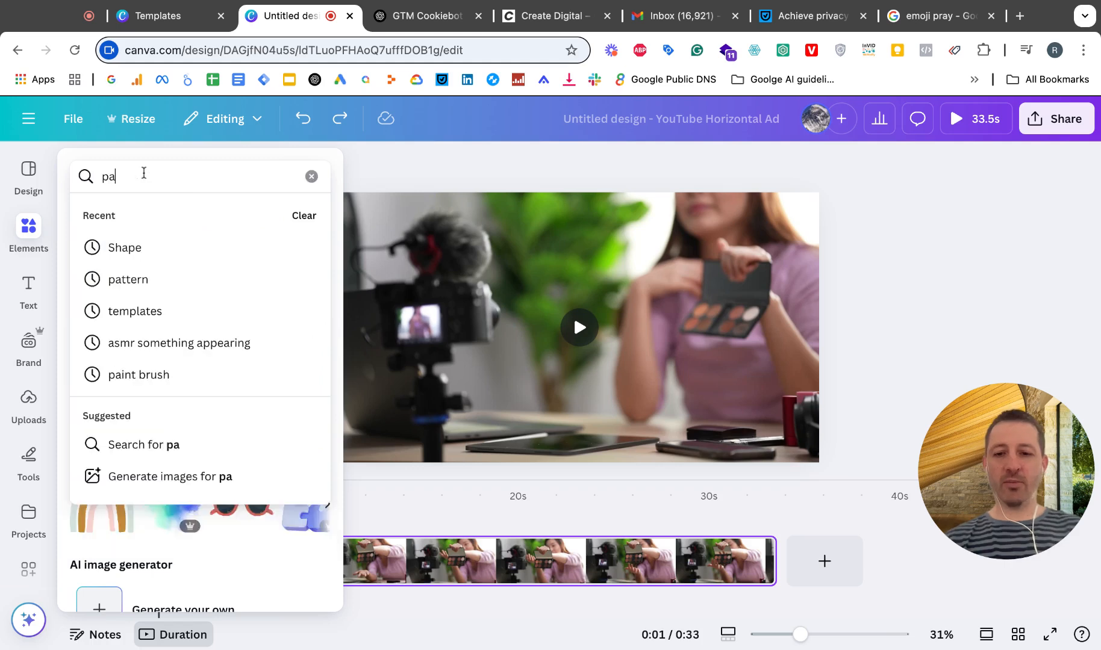
text(ttern)
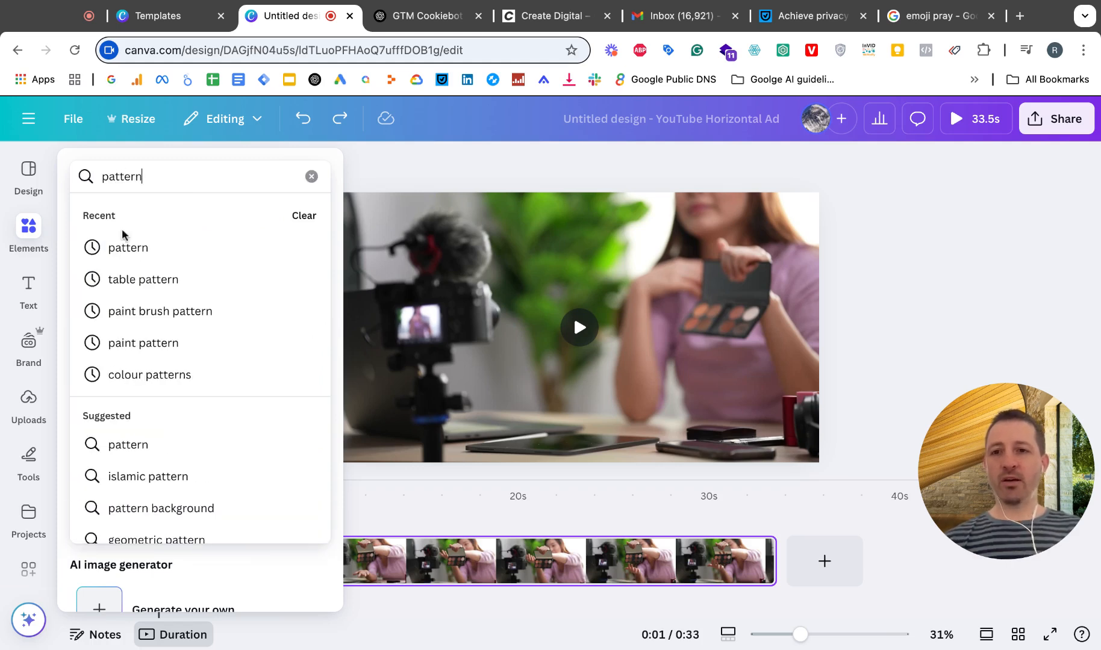
click(123, 244)
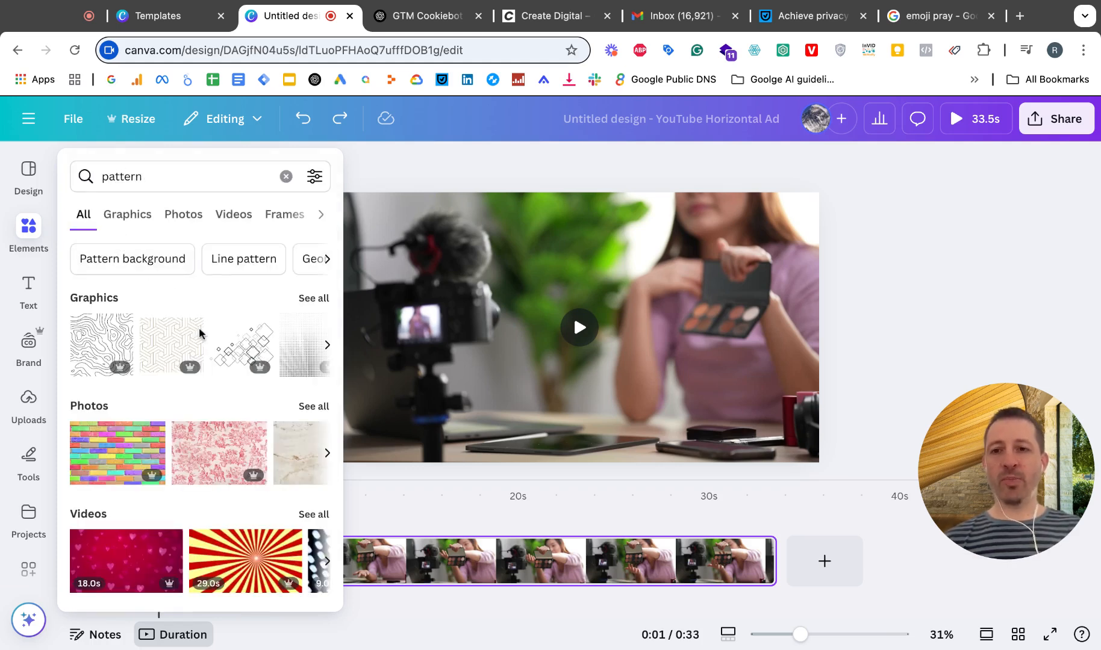
scroll(203, 446, down, 3)
scroll(203, 445, down, 2)
scroll(203, 445, up, 5)
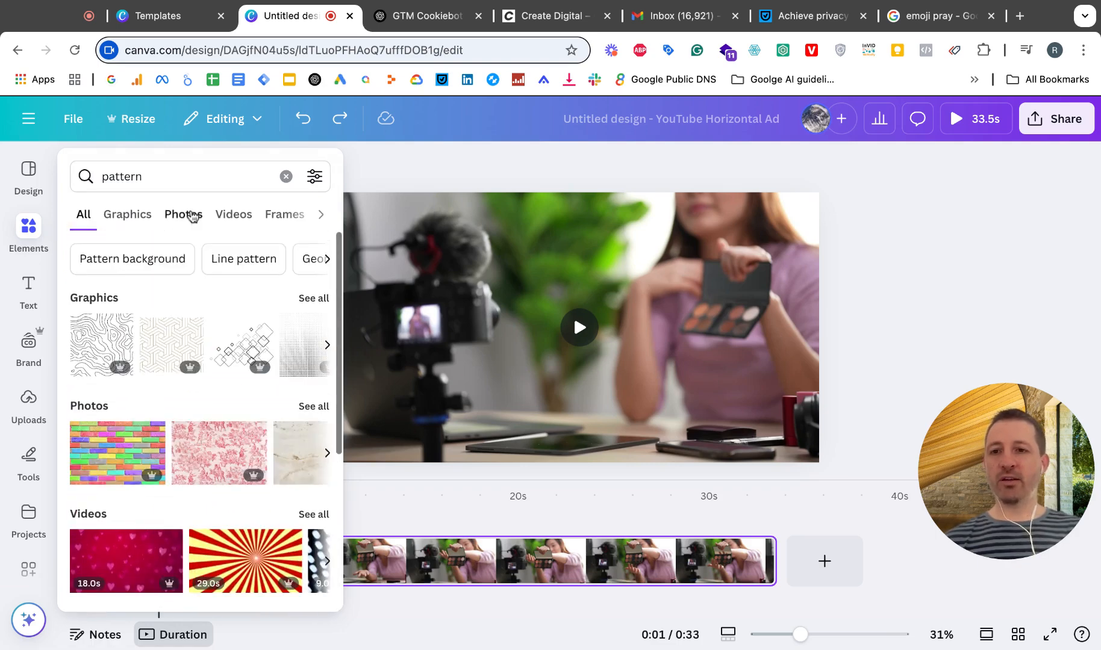
Step: Search the elements library for "shape", insert the pill-shaped rectangle from the full shapes list and place it beside the camera in the video
click(143, 177)
key(super+a)
key(BackSpace)
text(shape)
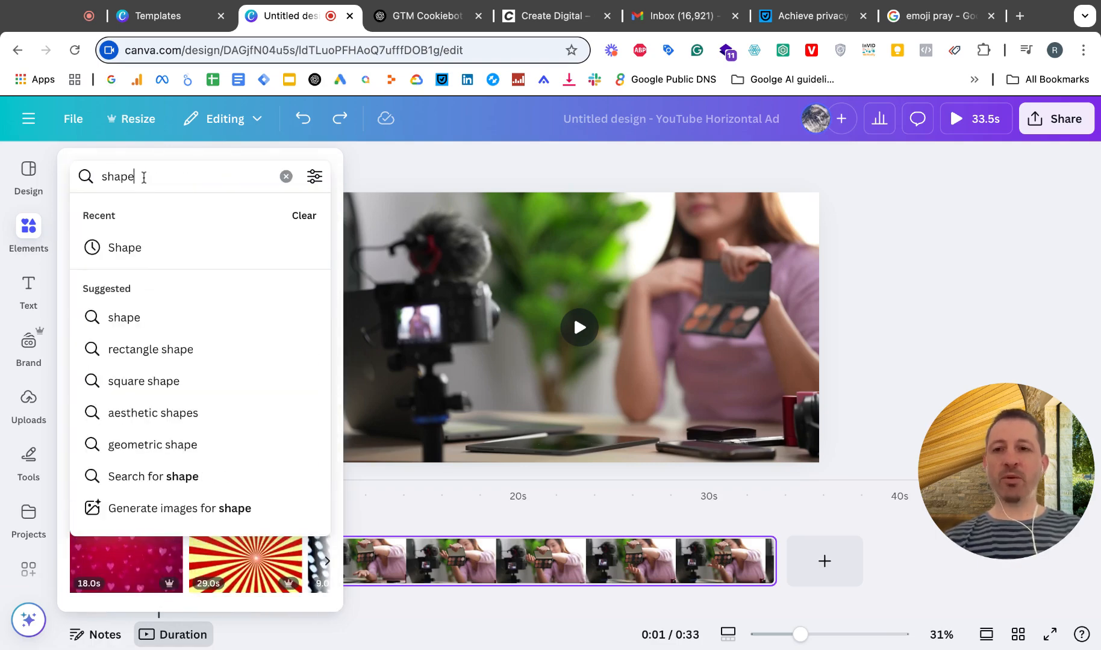
key(Return)
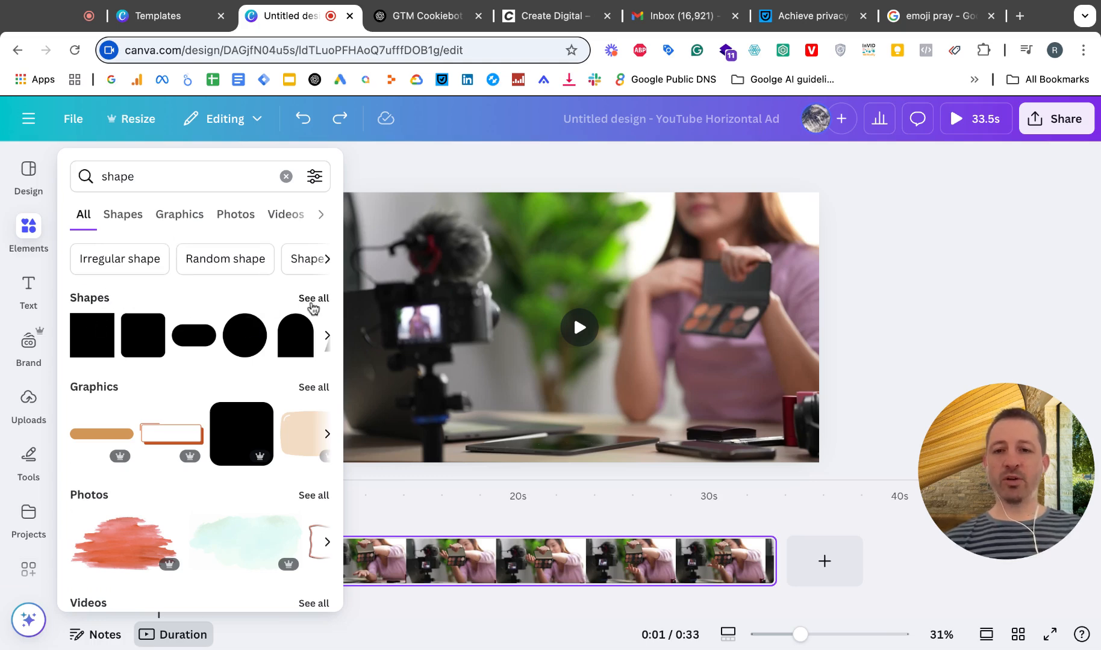
click(312, 299)
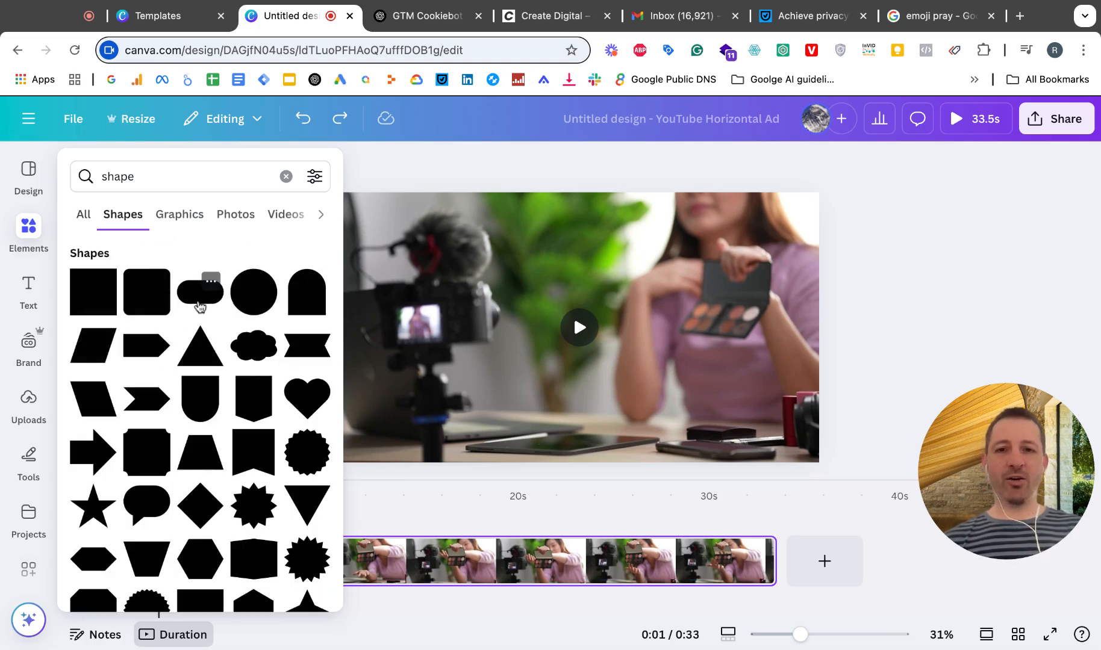
click(200, 307)
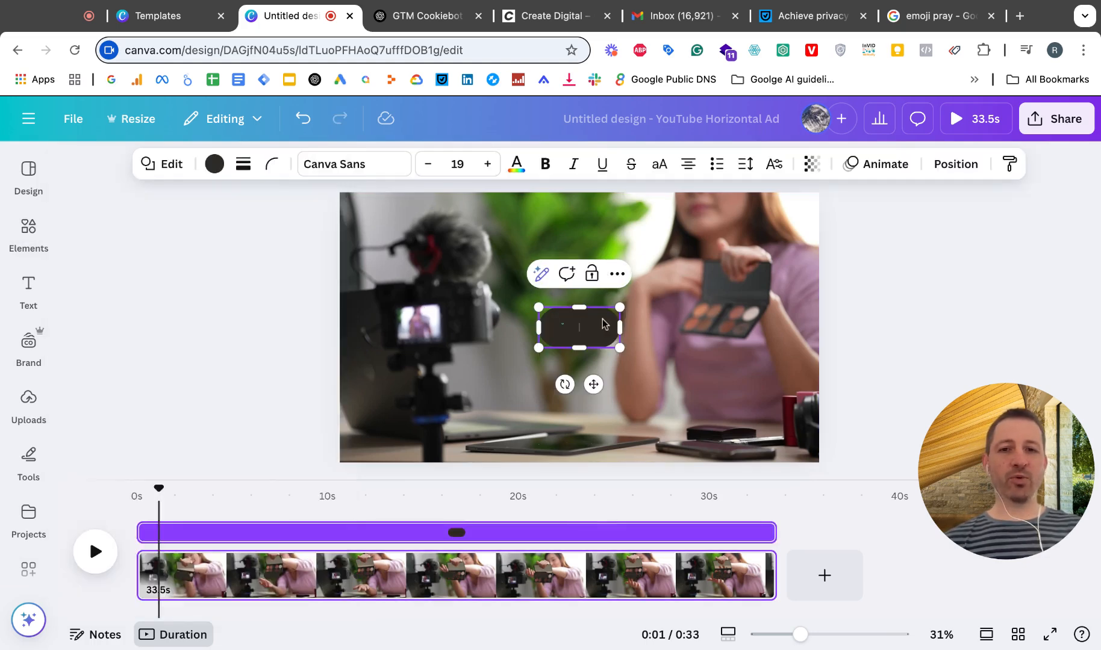
drag(604, 324, 517, 304)
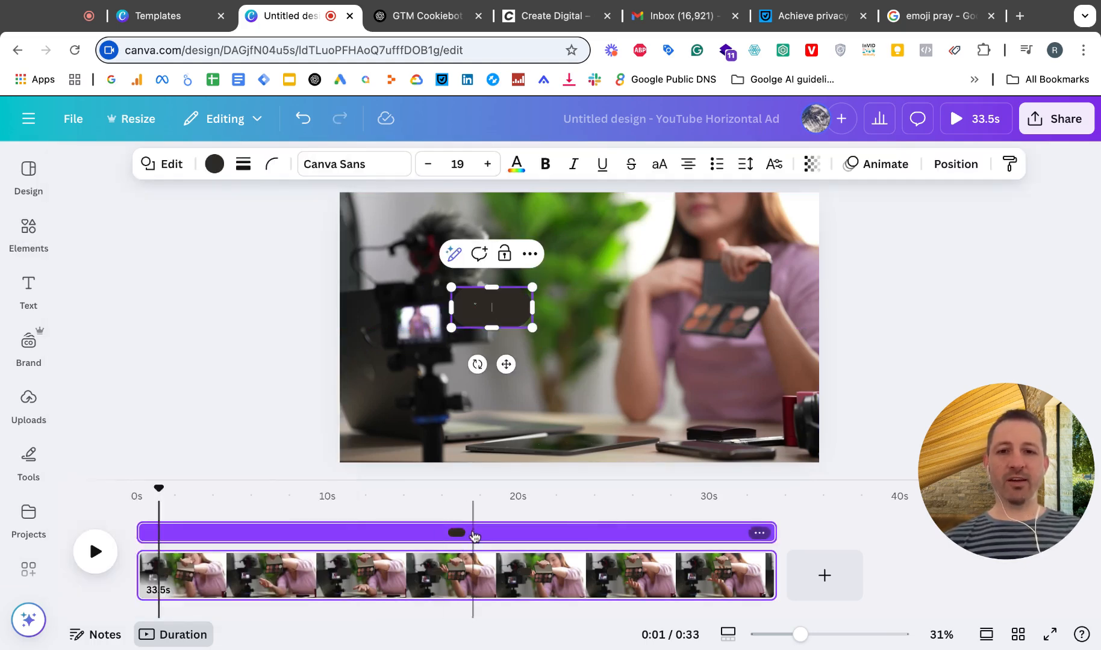
Step: Select the dark pill shape on the video and show its element timing on the timeline
click(634, 312)
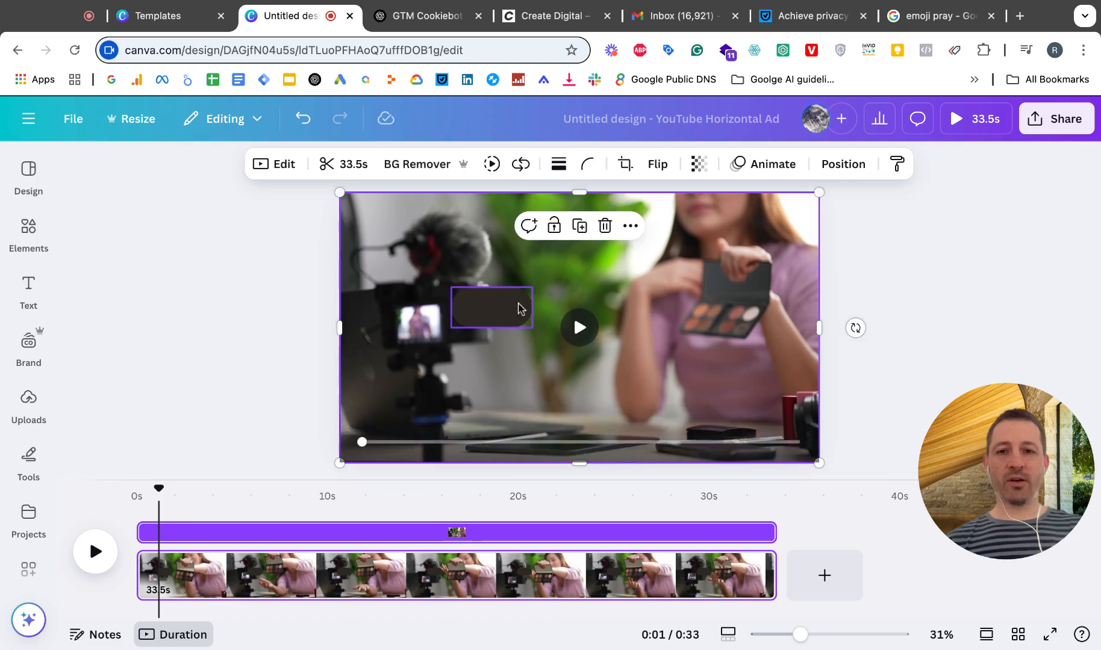
click(518, 308)
right_click(518, 308)
click(583, 423)
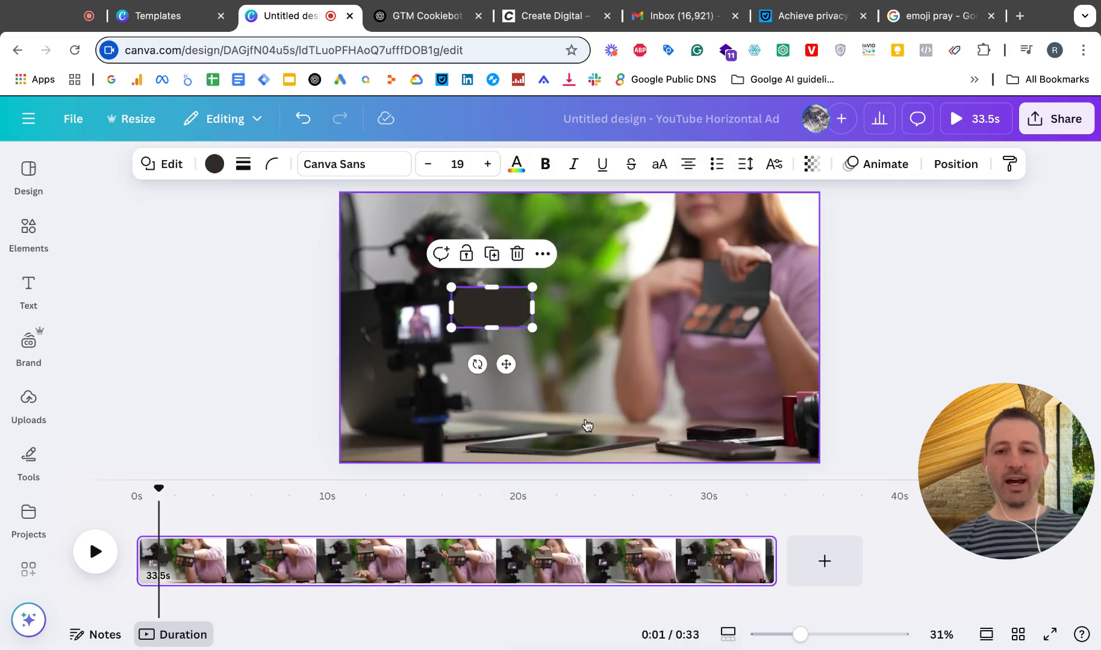
right_click(497, 308)
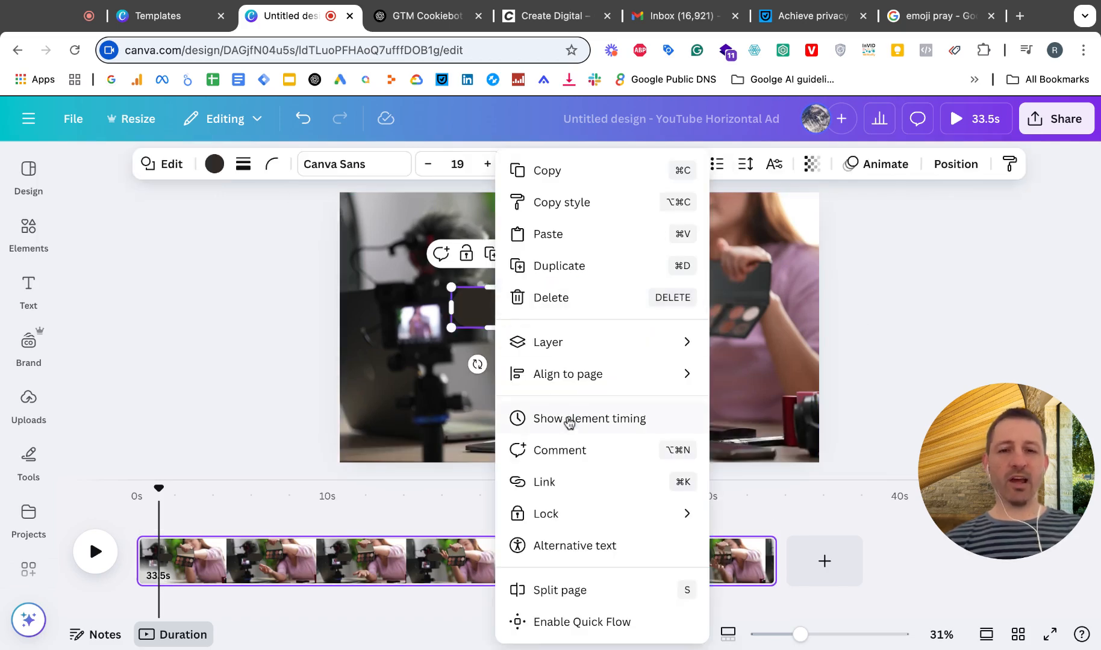
click(569, 421)
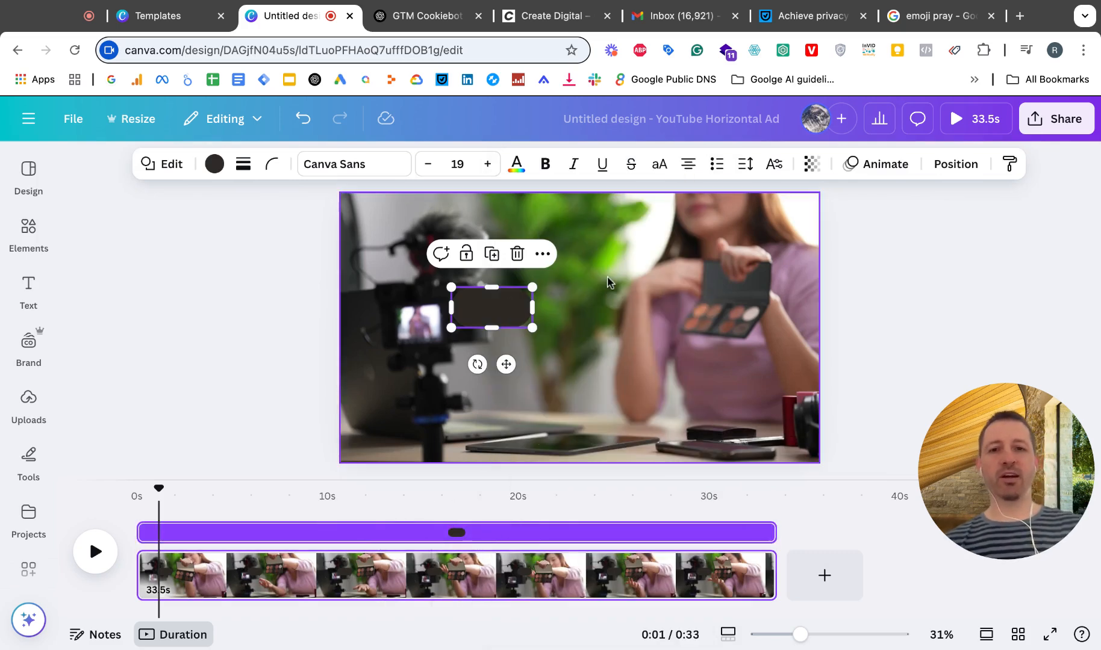
Step: Move the dark pill shape to the video's lower-left area and widen it into a long banner
drag(509, 317, 560, 422)
click(445, 409)
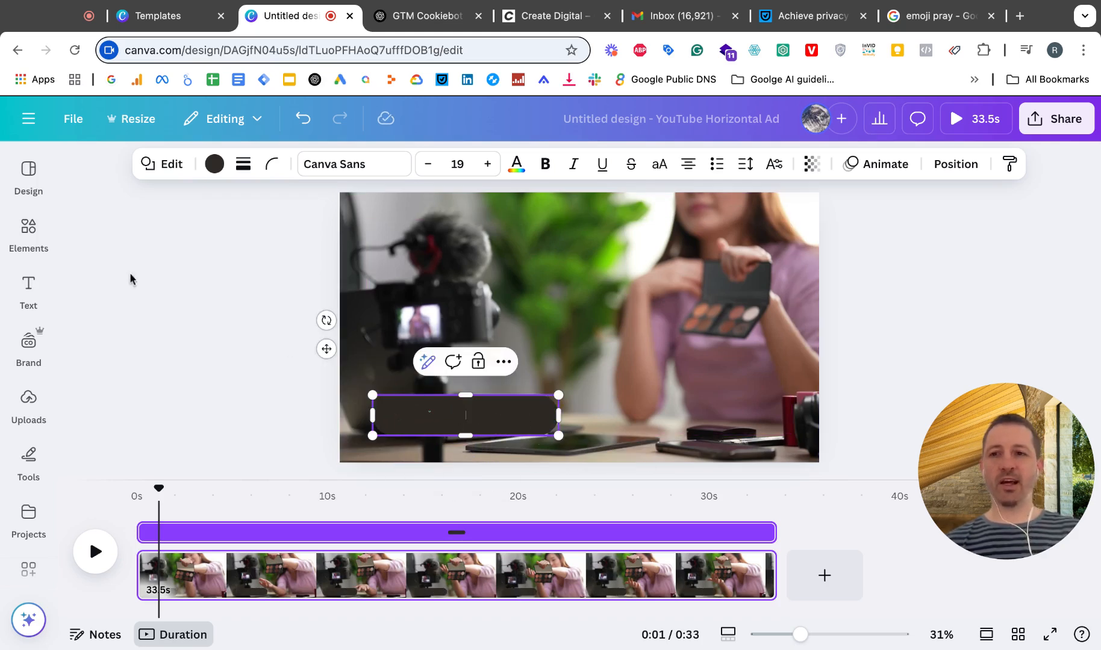
click(28, 289)
click(209, 215)
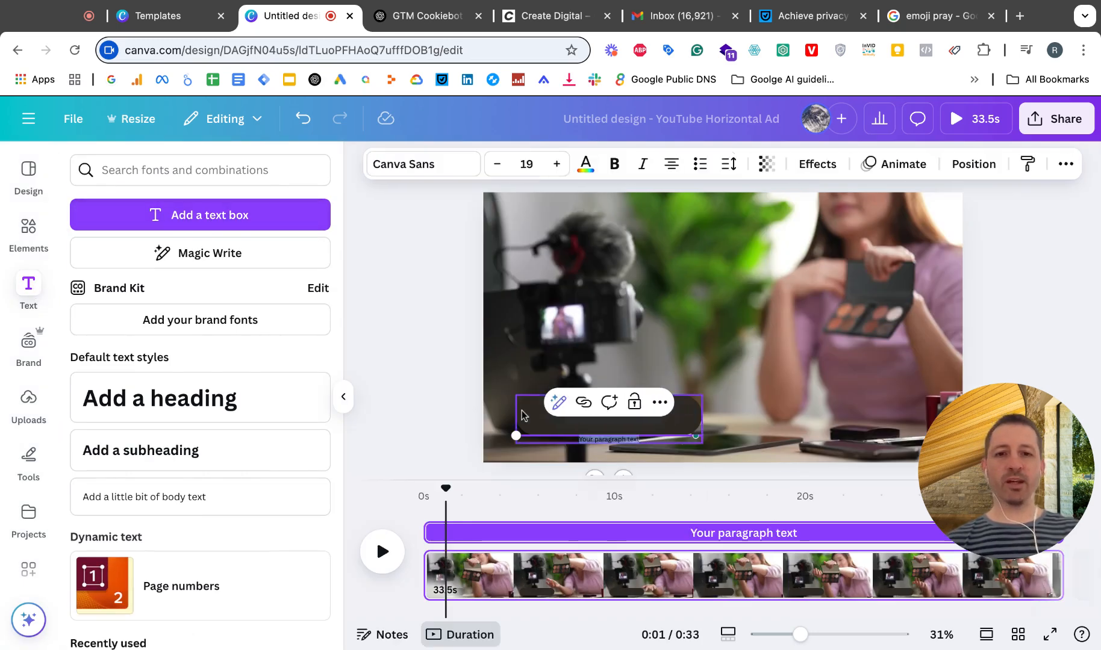
click(711, 443)
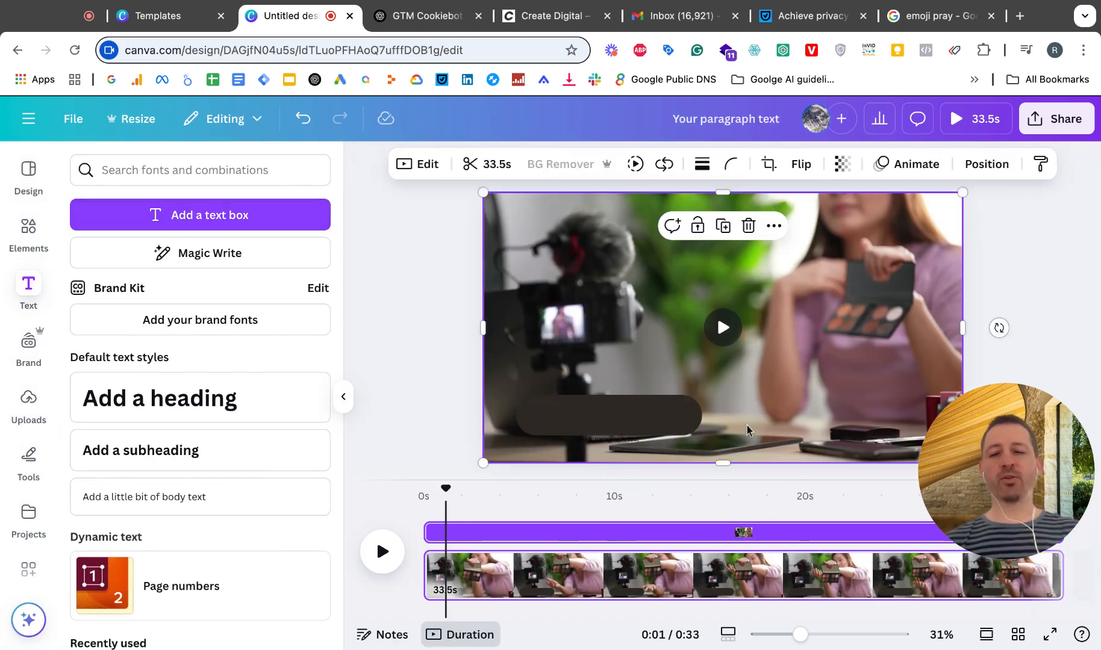
click(600, 441)
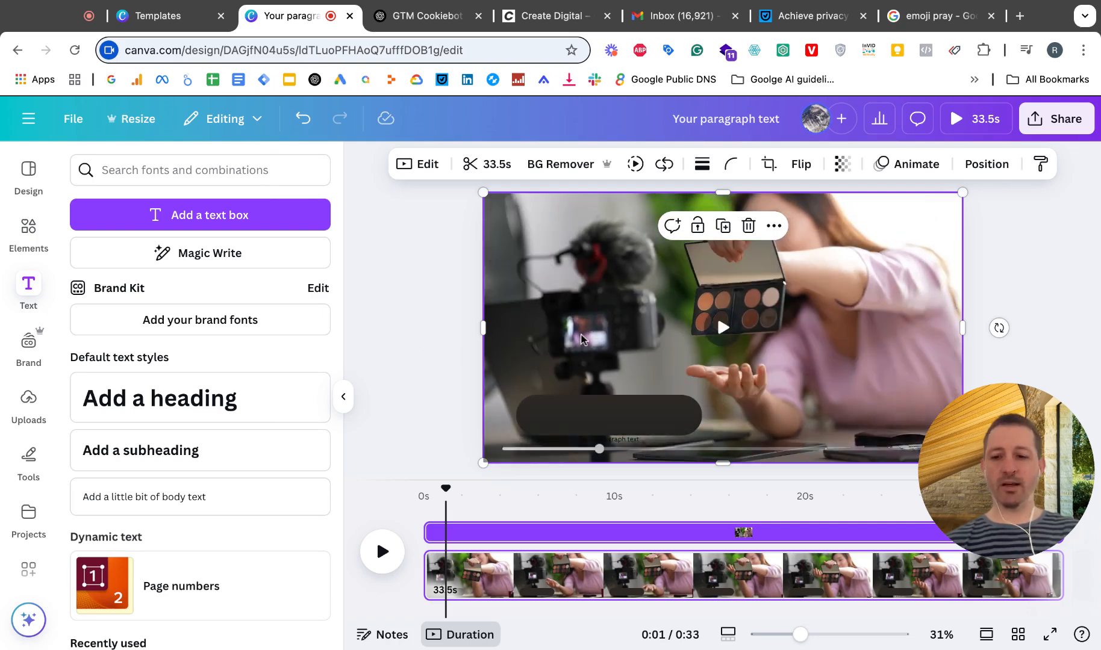
key(ctrl+z)
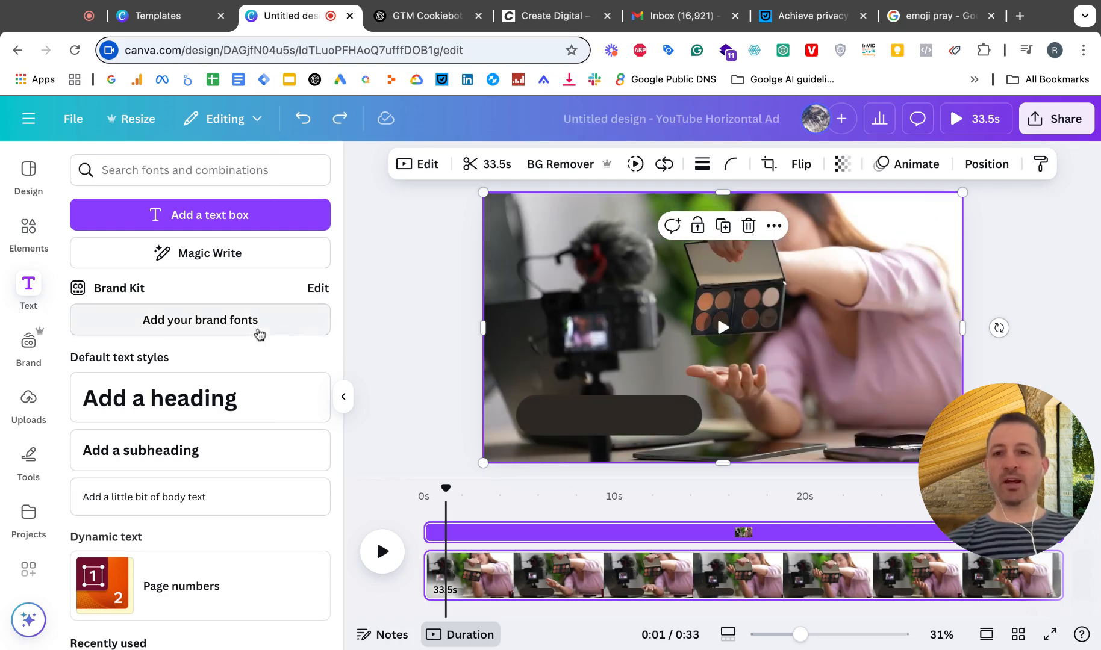
Step: Add two default paragraph text boxes to the video
click(209, 216)
click(552, 379)
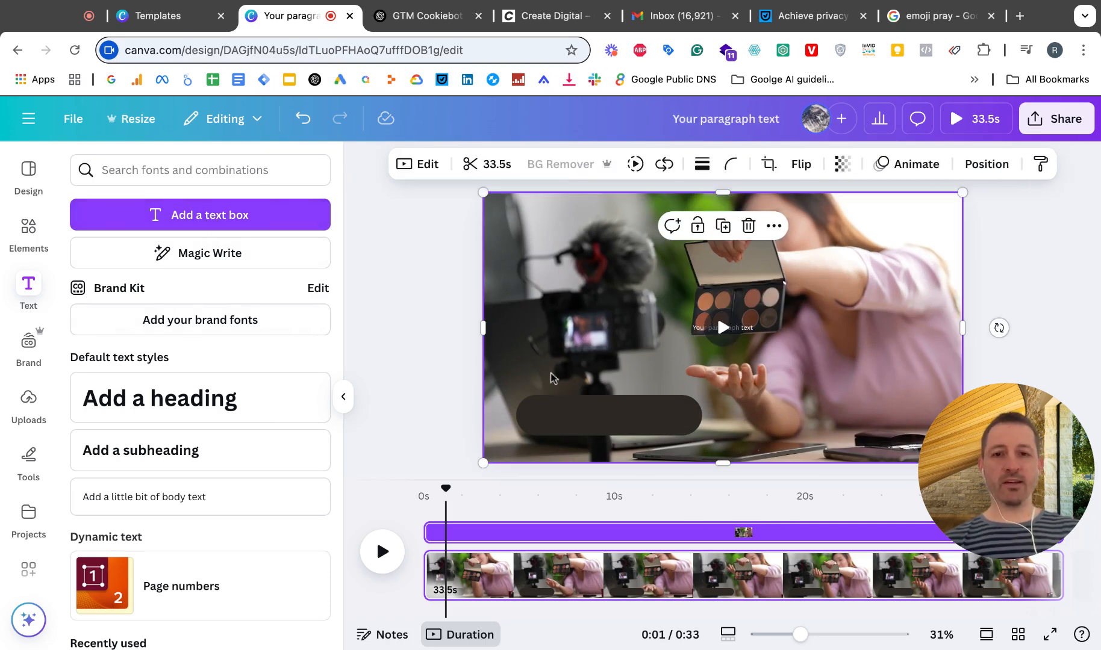
click(235, 216)
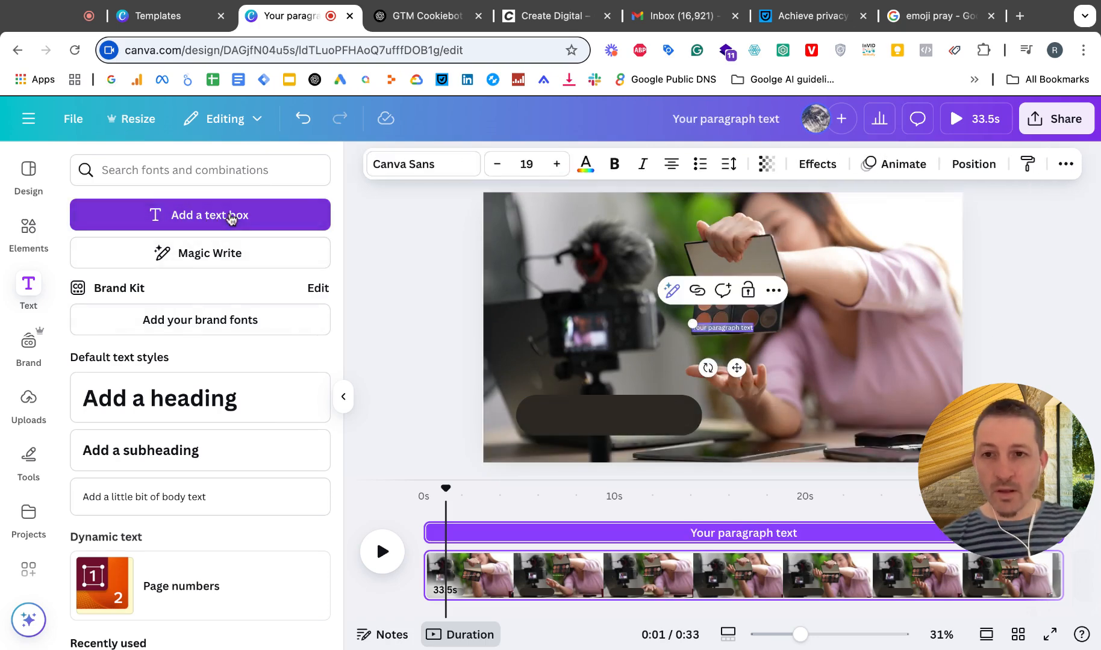
Step: Set the newly added paragraph text's font size to 60
click(555, 165)
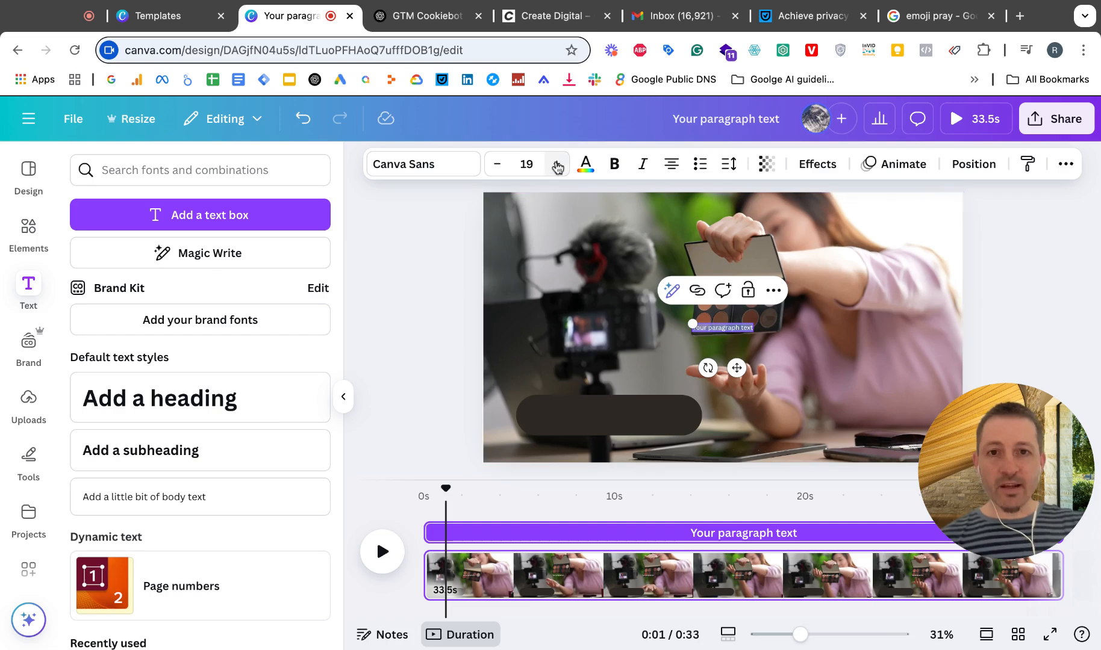
click(557, 165)
click(557, 168)
click(533, 164)
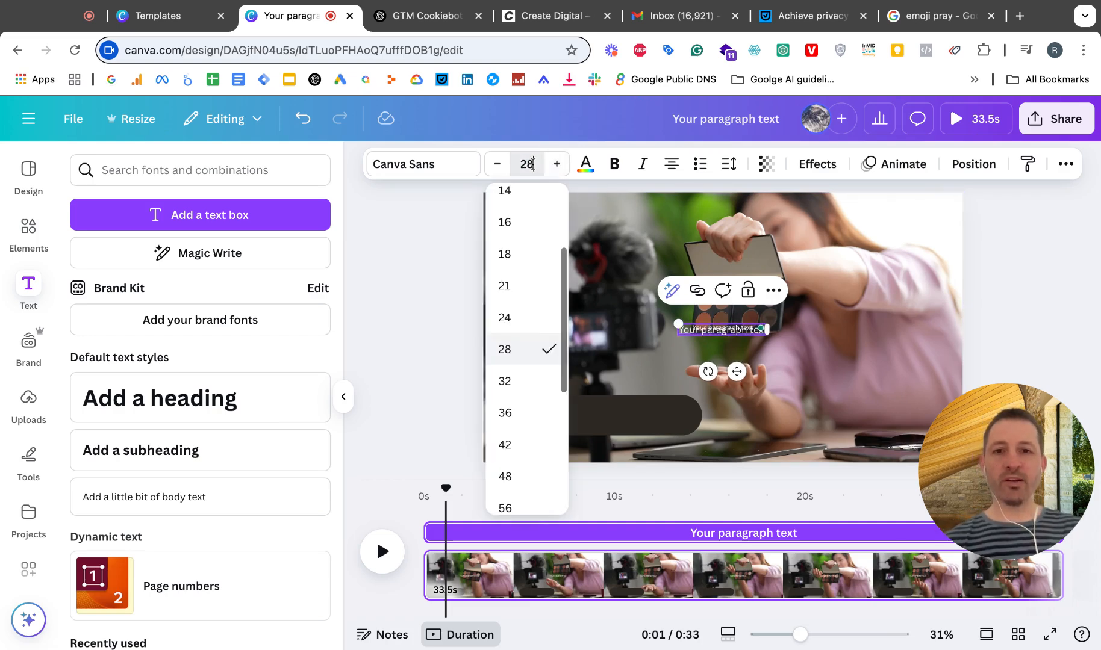
text(40)
key(Return)
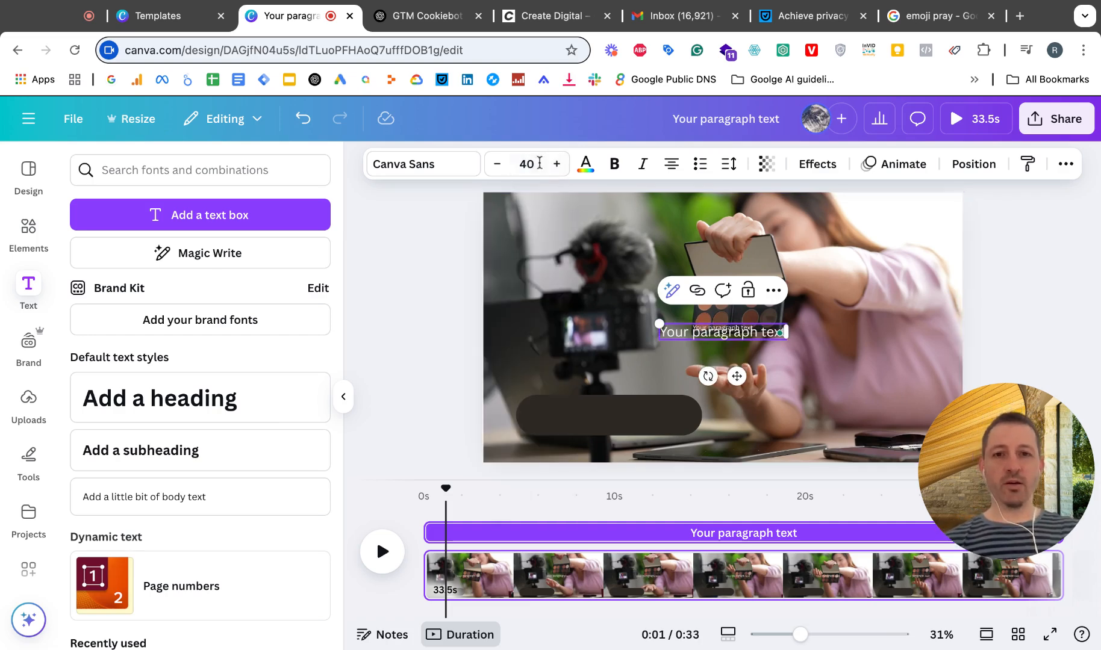
click(535, 163)
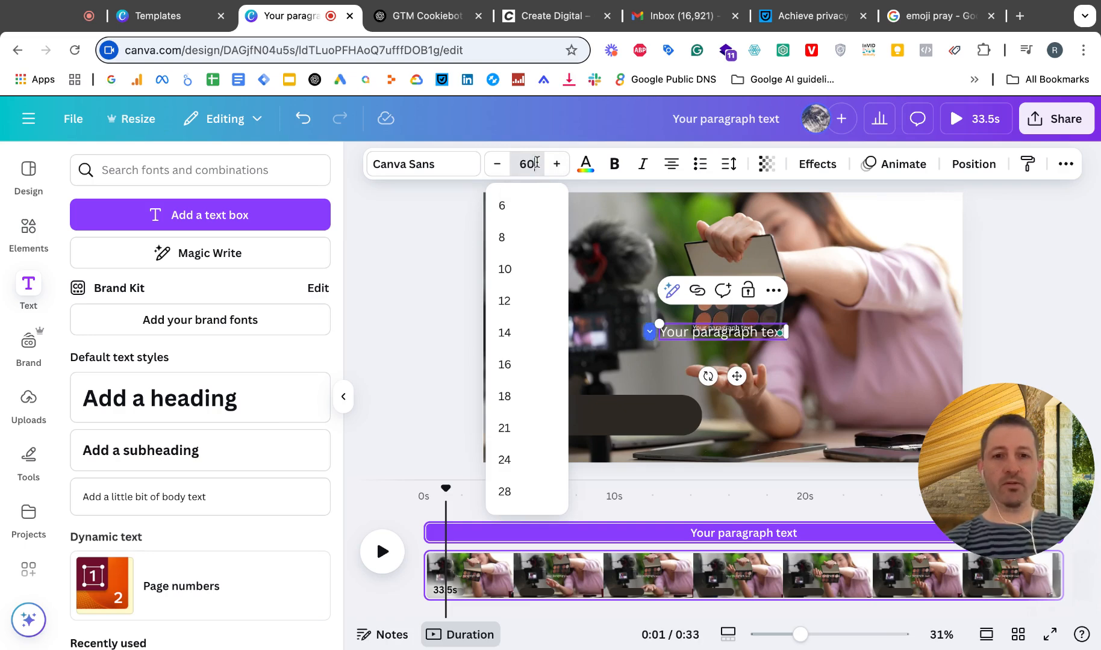
key(Return)
Step: Widen the dark pill shape to fit the large paragraph text and place the text on it
click(601, 333)
drag(656, 336, 561, 364)
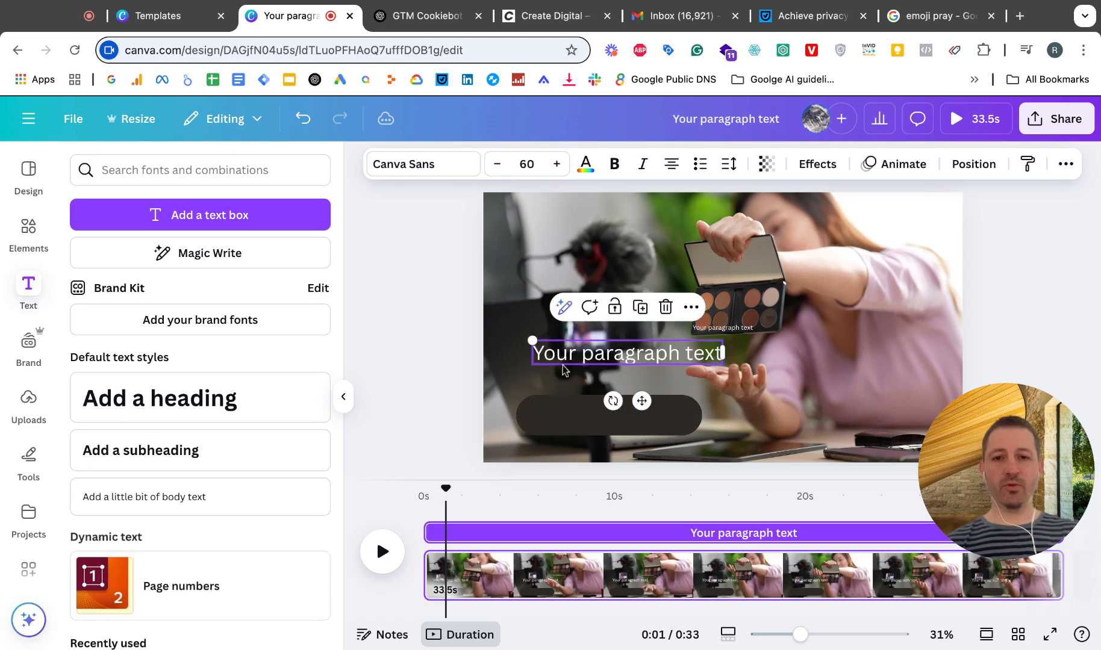
click(609, 423)
drag(702, 415, 738, 416)
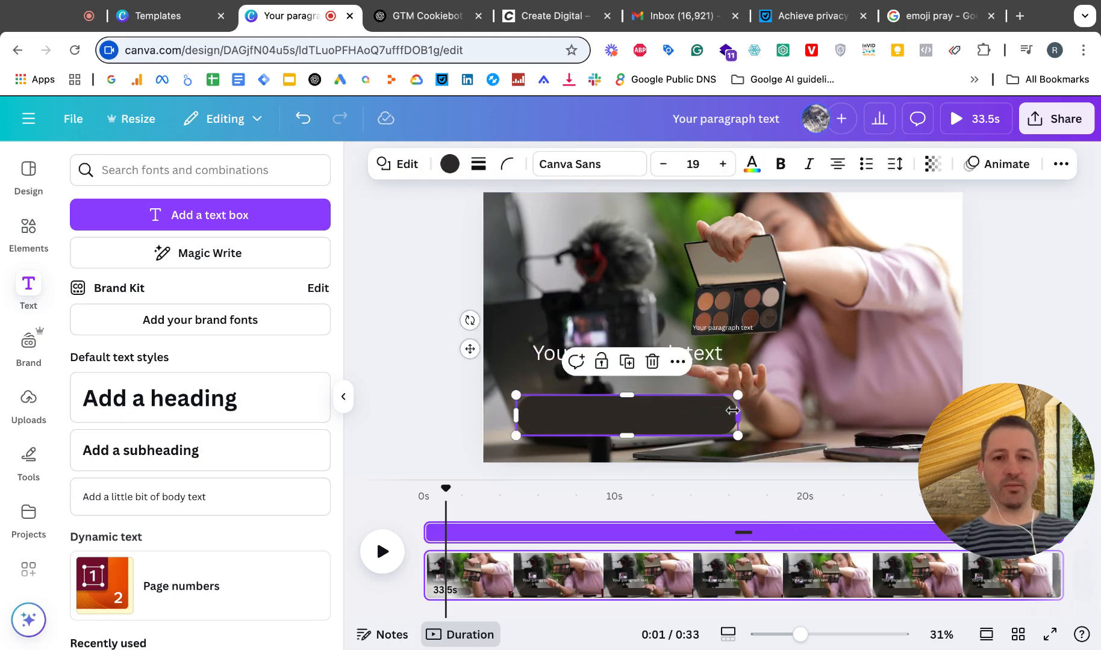
drag(540, 351, 540, 413)
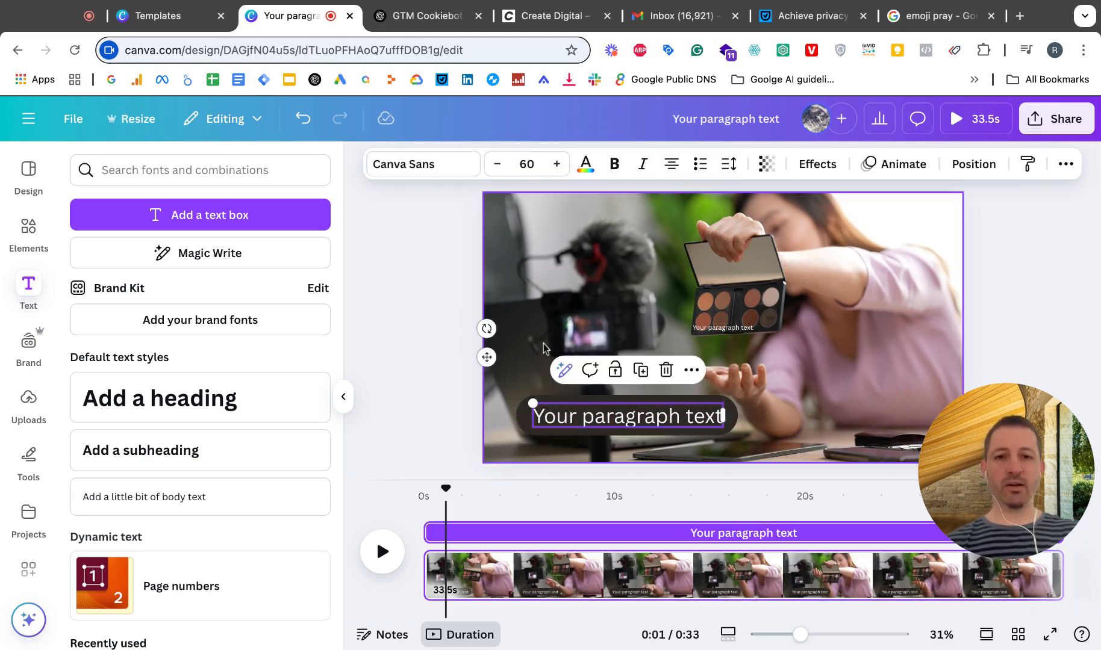
Step: Try to trim the background video's element timing to 6.3 s and shift it along the timeline
click(558, 353)
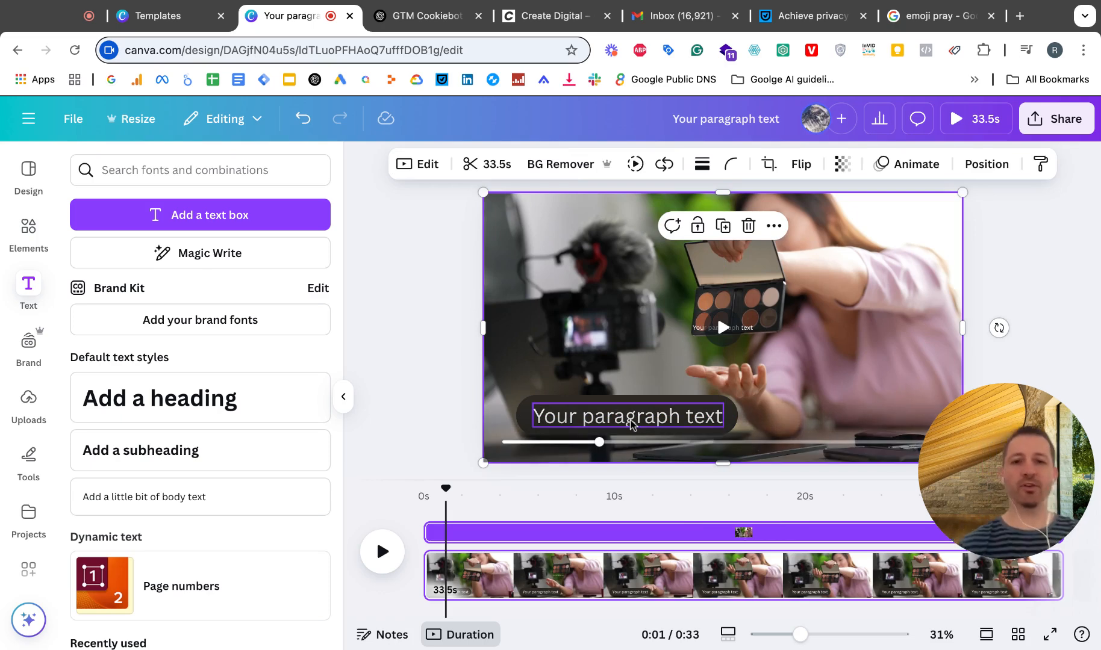
scroll(616, 540, right, 2)
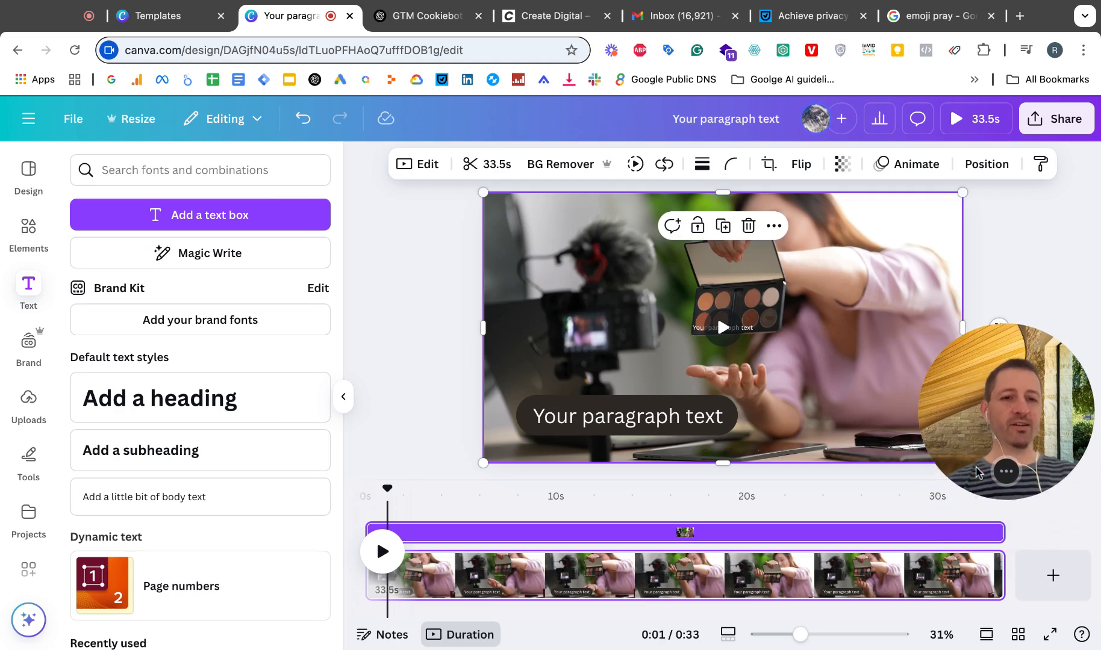
drag(997, 534, 521, 534)
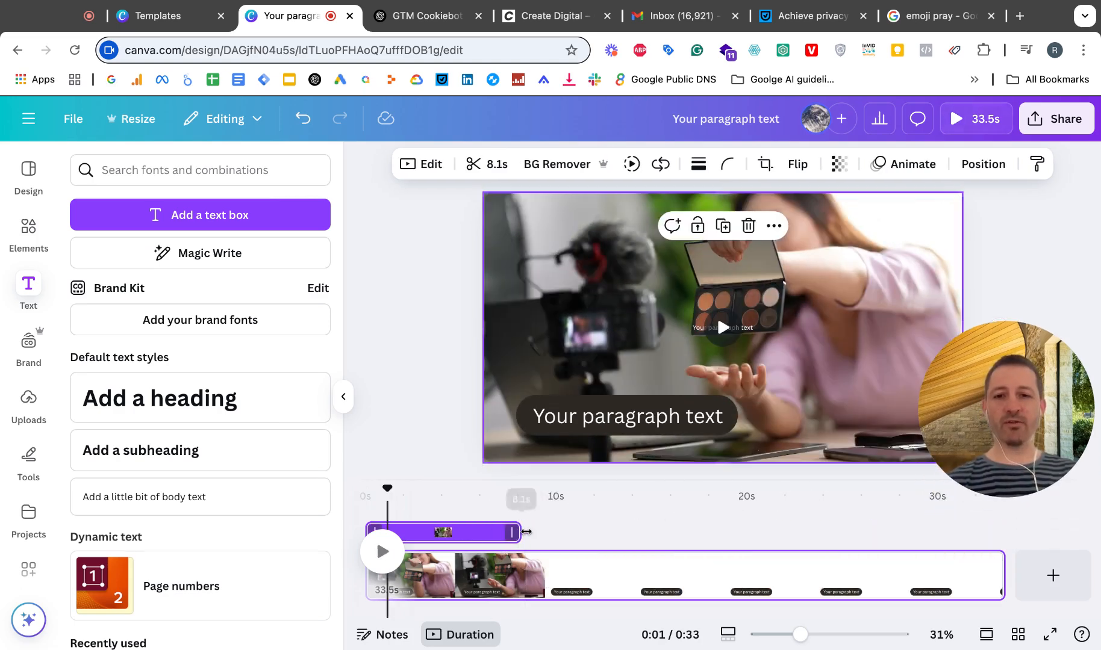
drag(370, 525, 429, 529)
drag(549, 532, 565, 536)
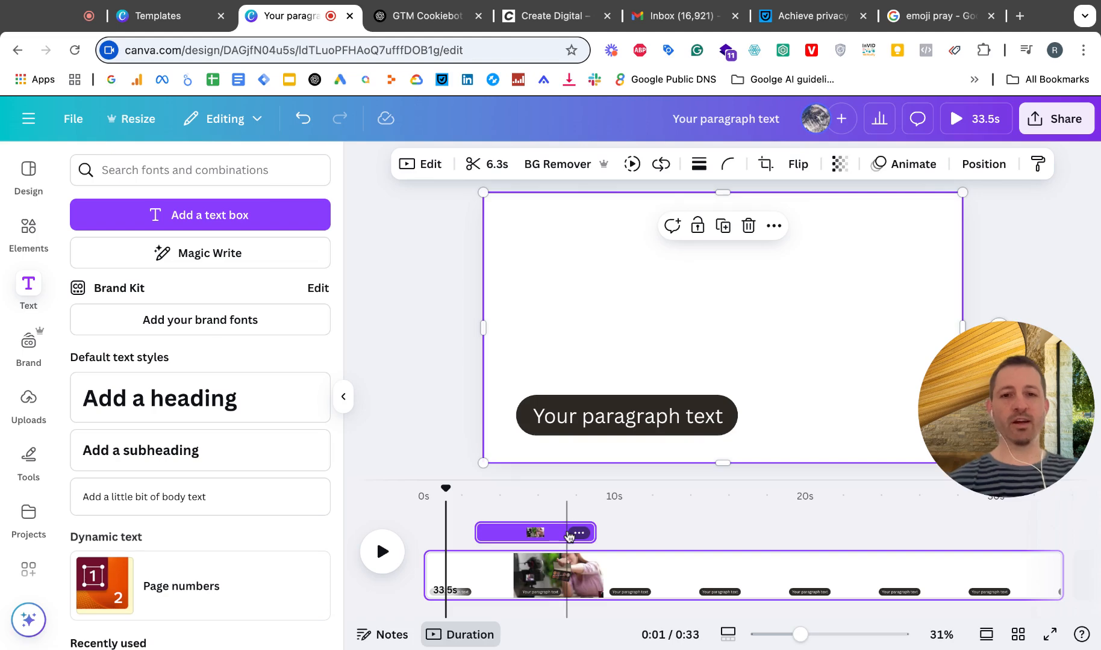
click(573, 534)
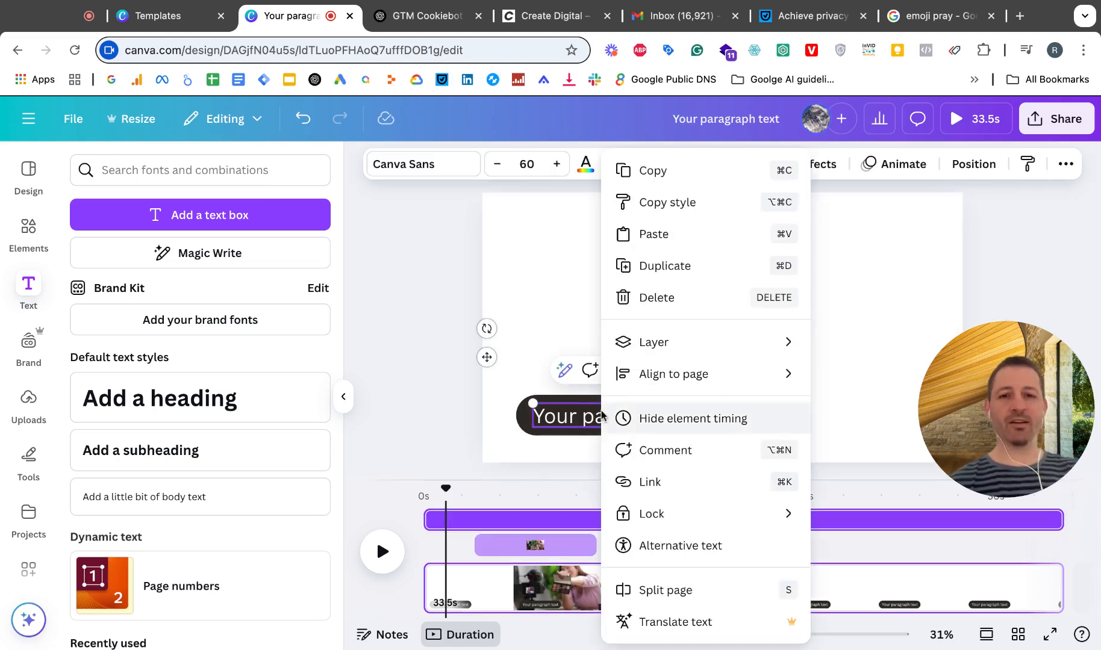
Step: Hide and show again the large paragraph text's element timing, and check the timing option of the dark pill
click(655, 422)
right_click(617, 423)
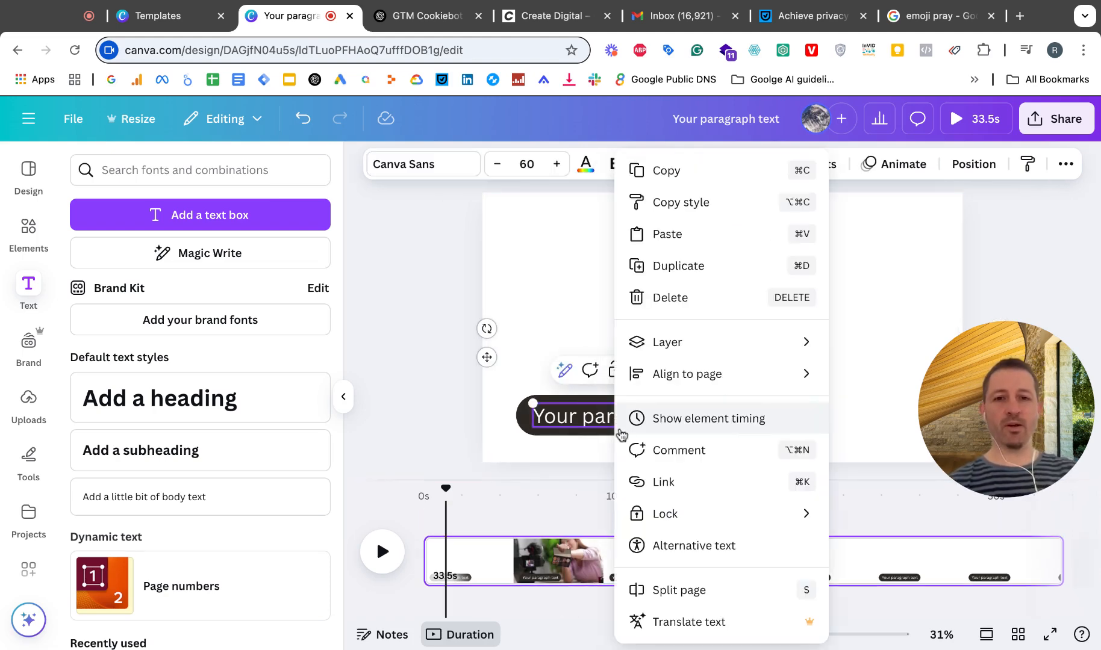
click(661, 419)
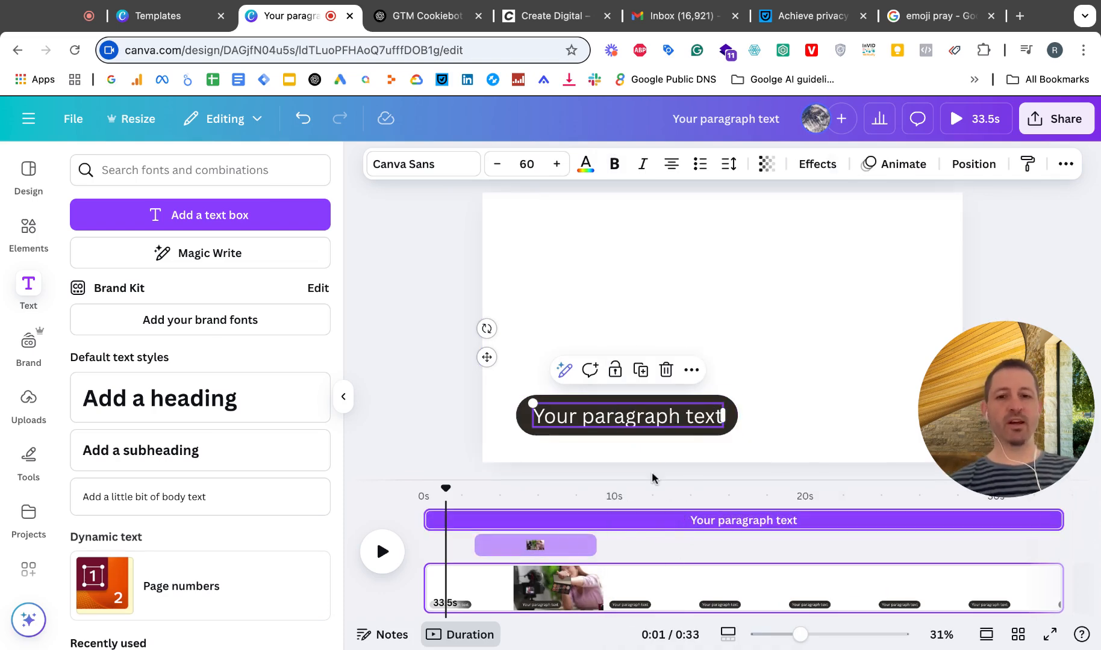
click(698, 405)
right_click(698, 405)
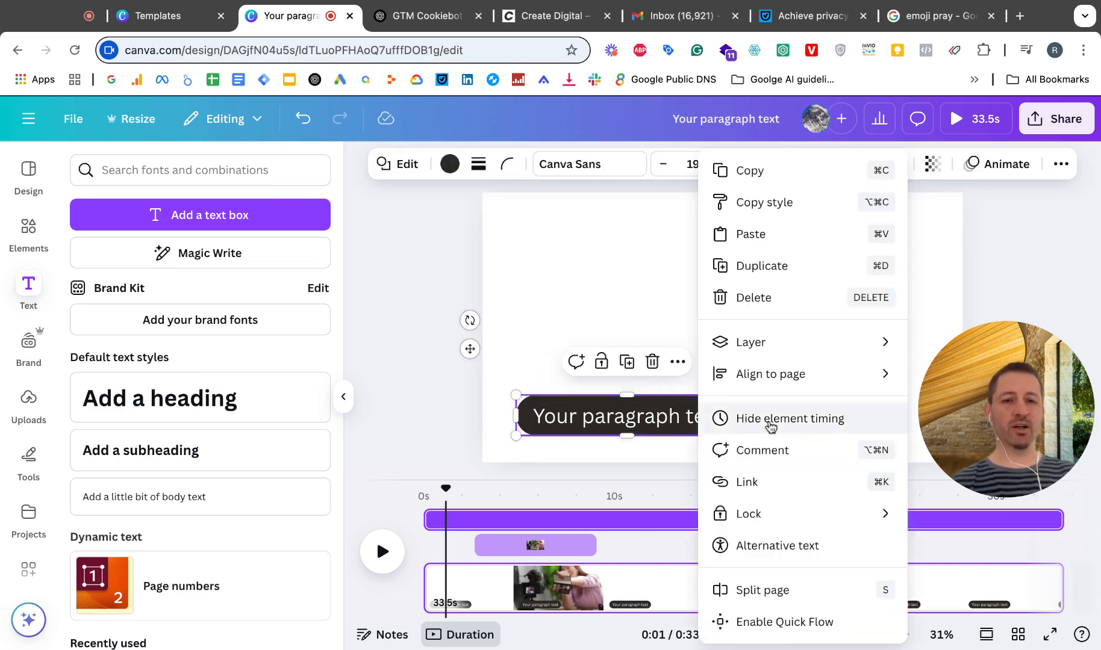
click(575, 313)
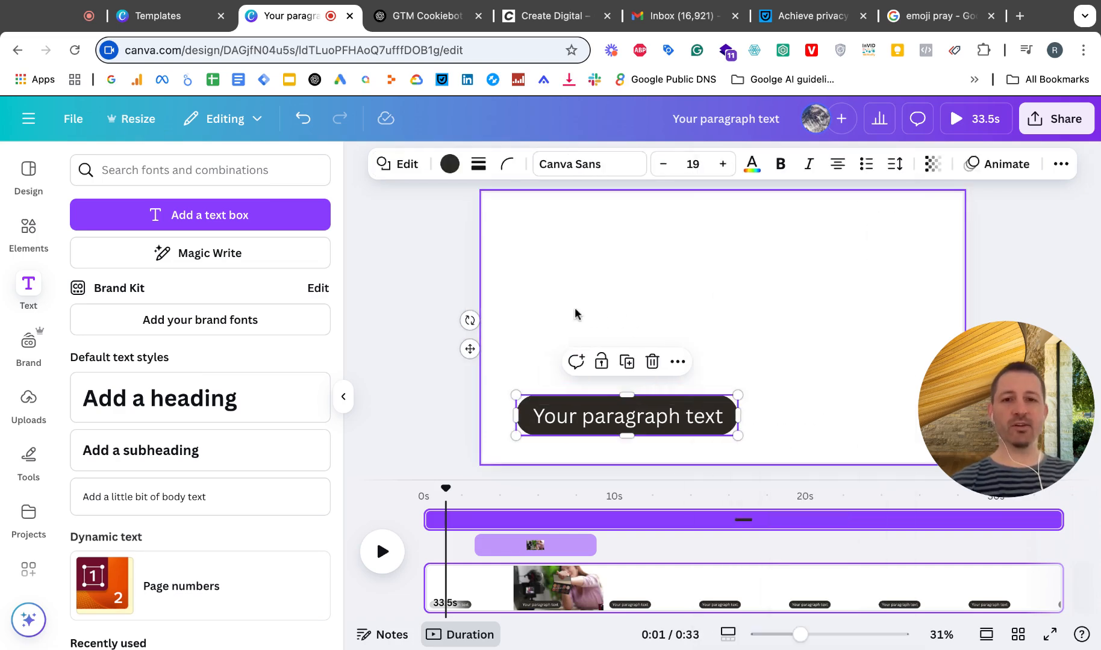
Step: Undo the trims and the shift of the background video's timing
click(532, 305)
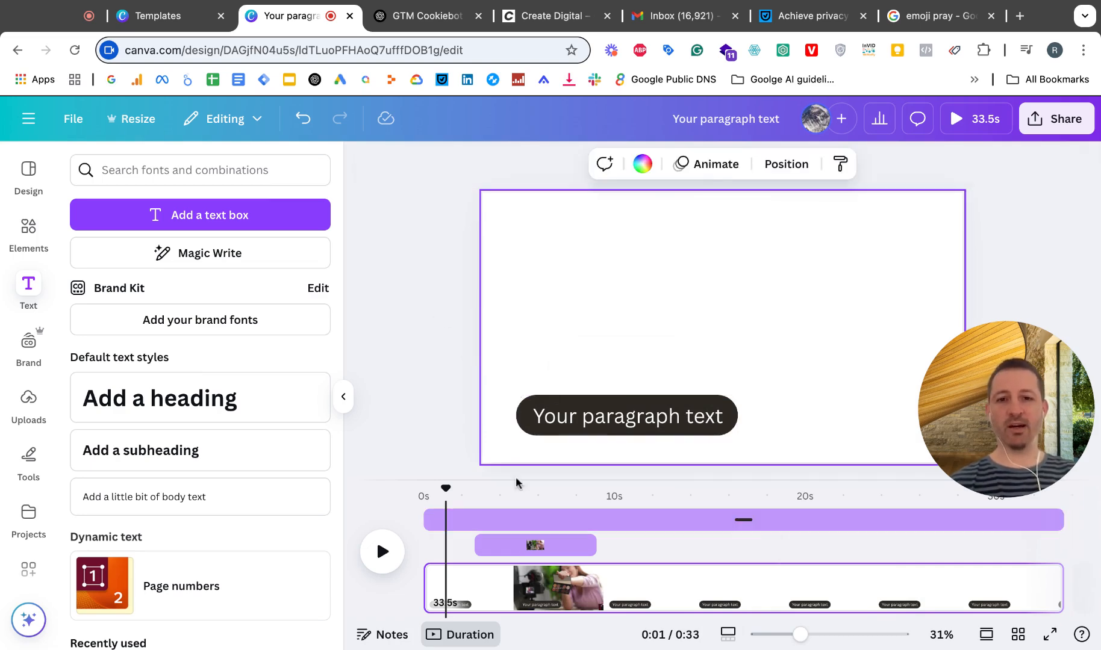
click(465, 589)
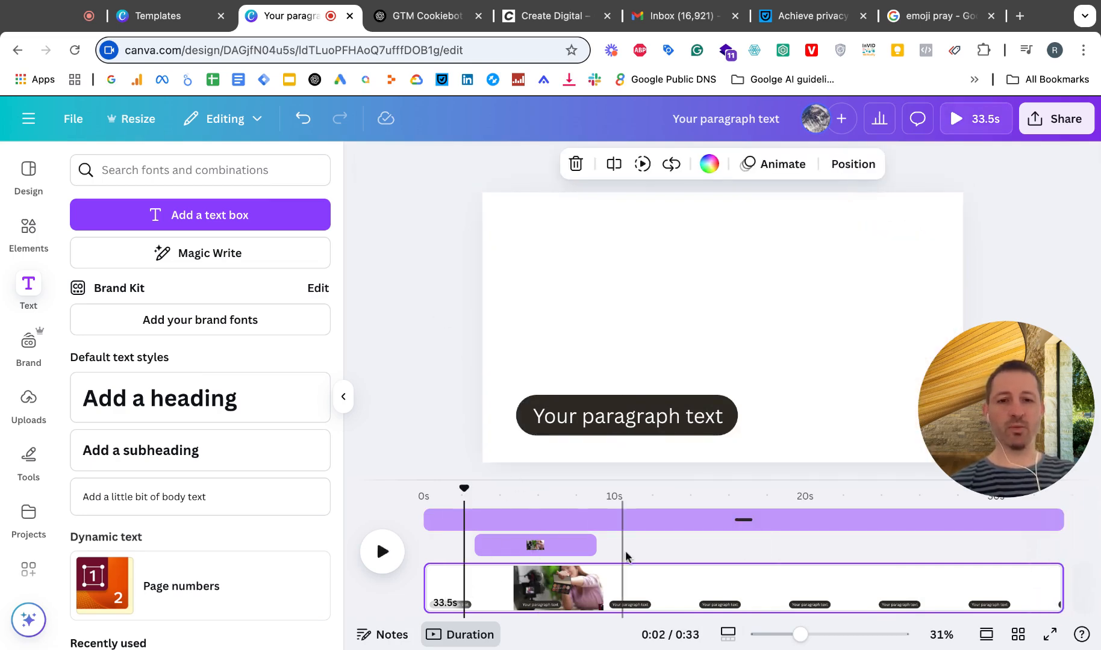
click(665, 573)
key(ctrl+z)
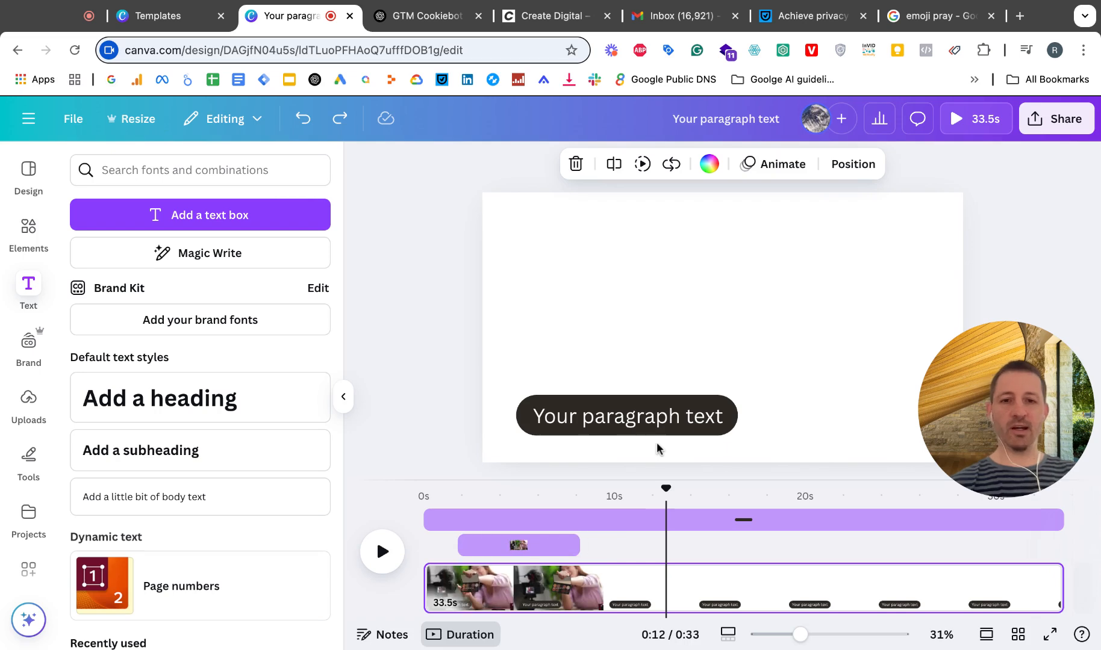
key(ctrl+z)
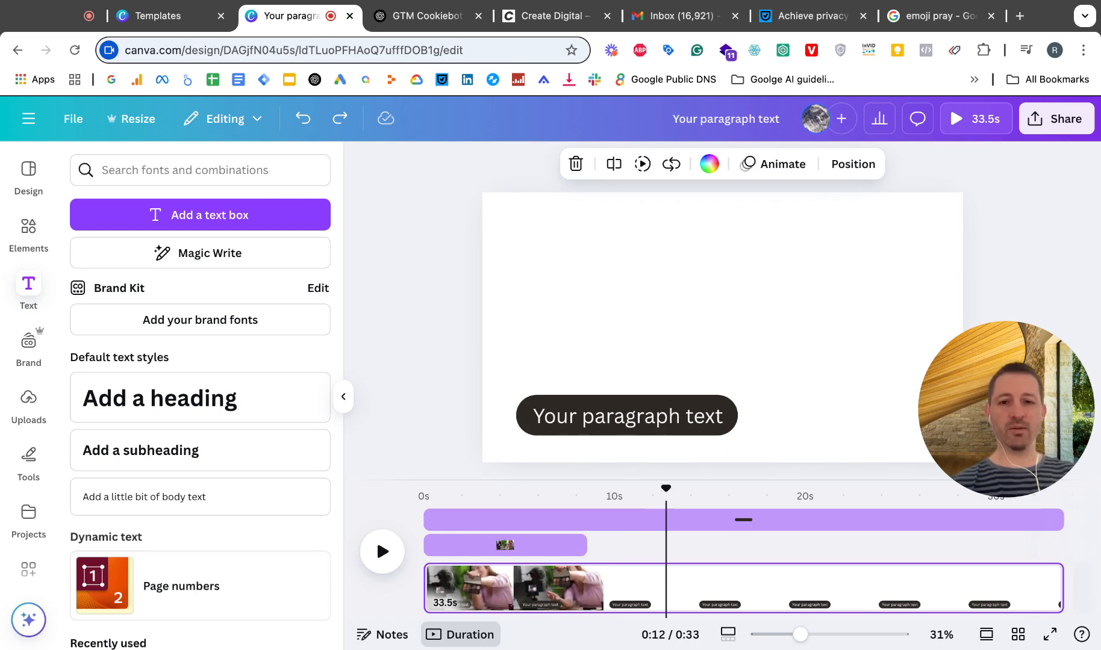
key(ctrl+z)
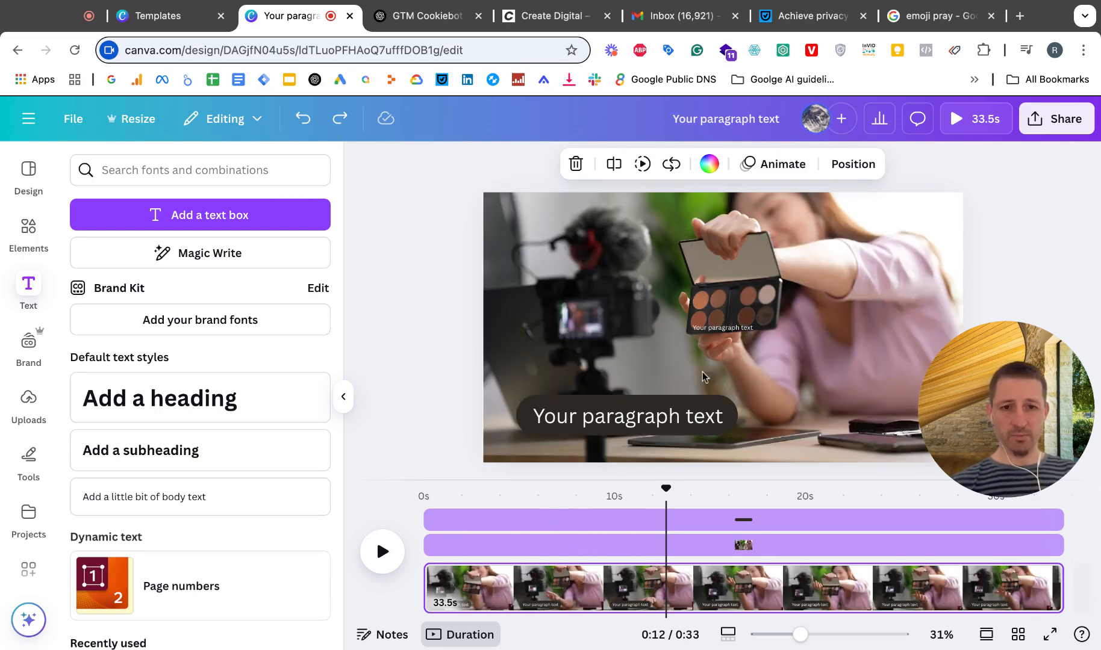
Step: Select the dark pill behind the large paragraph text and move it up clear of the text
click(658, 428)
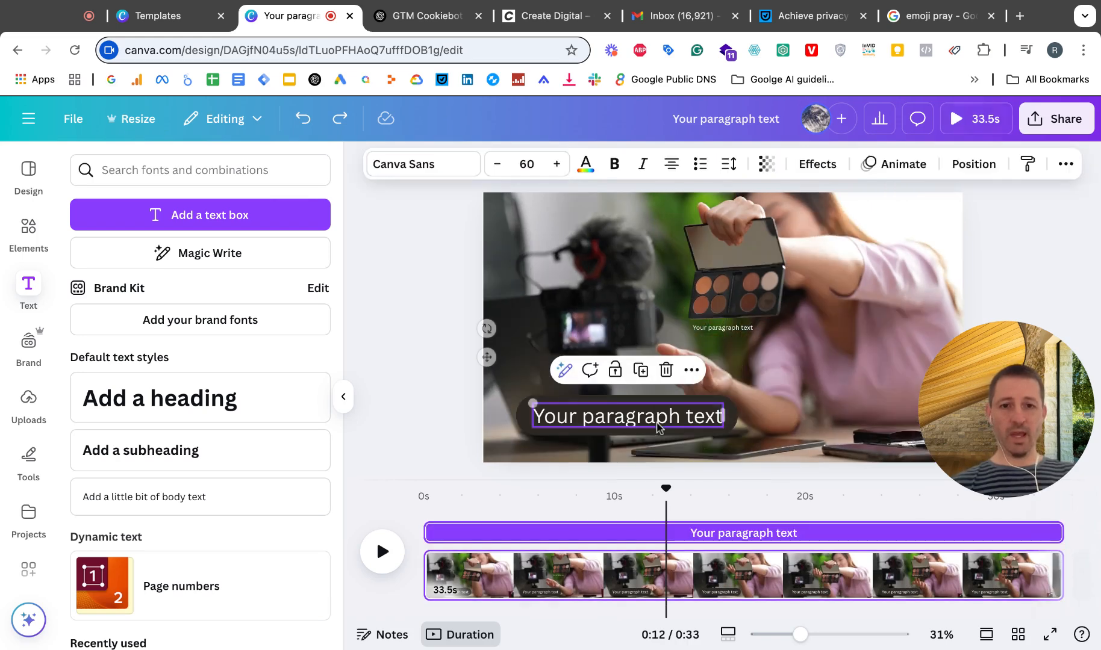
click(620, 400)
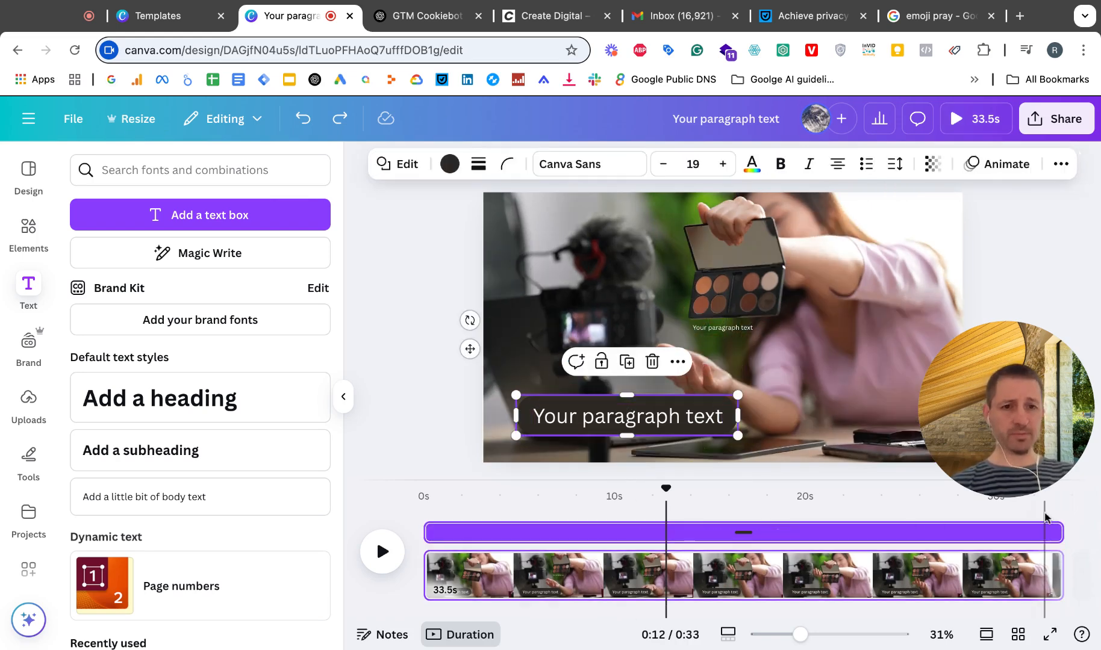
mouse_move(1052, 532)
drag(1057, 532, 1001, 533)
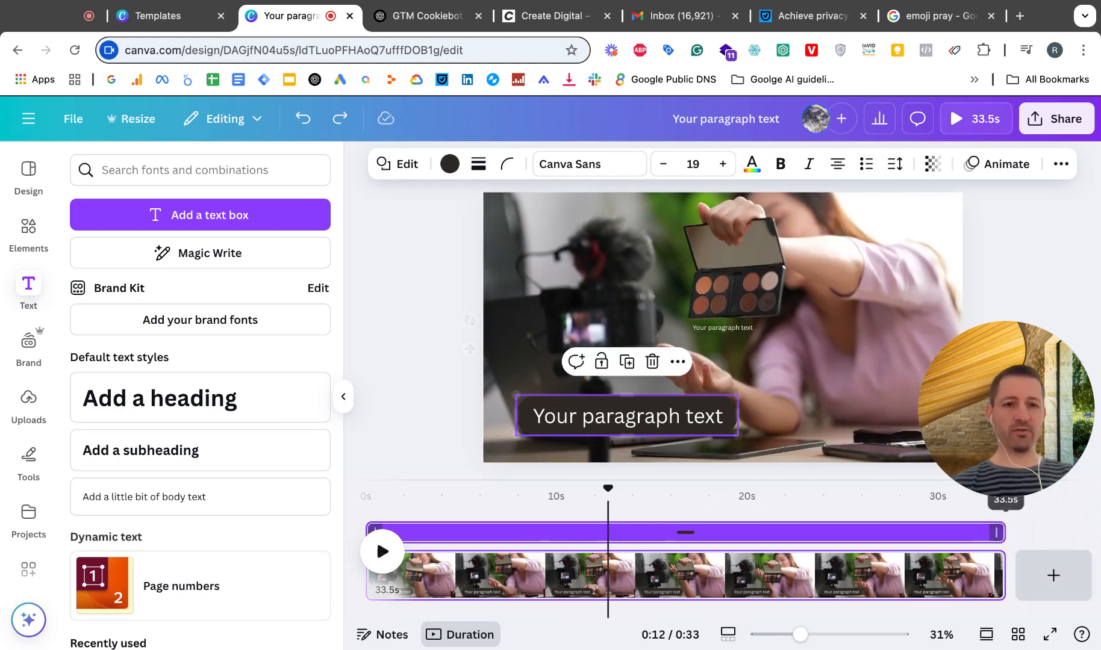
click(689, 409)
drag(702, 432, 702, 367)
Step: Hide the large paragraph text's element timing on the timeline and show it again
click(686, 416)
right_click(687, 414)
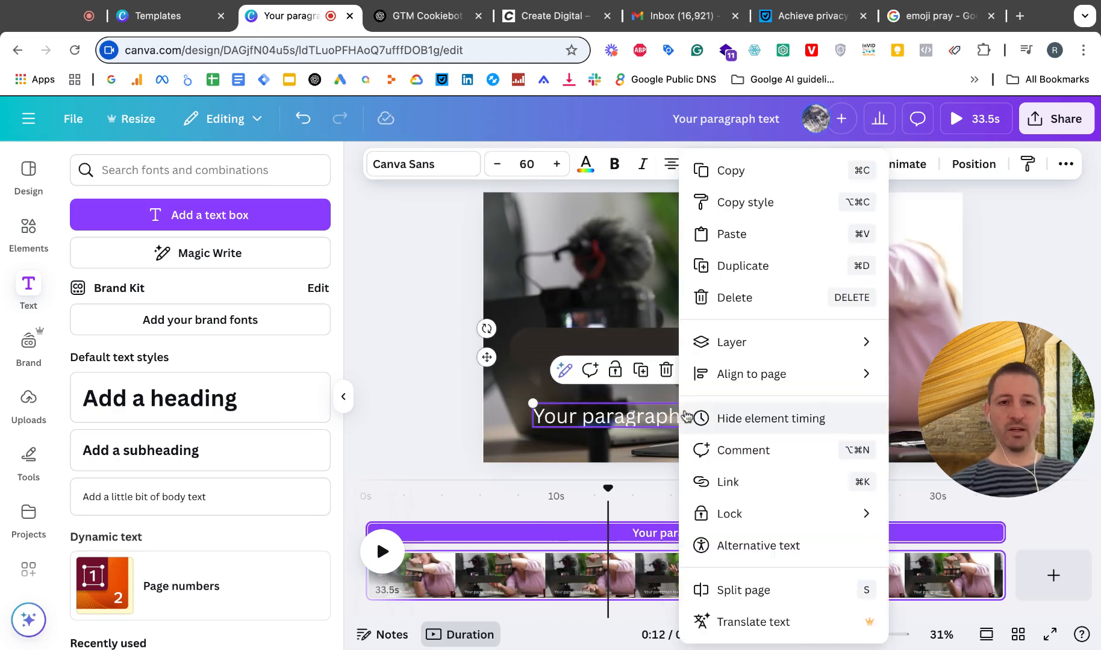
click(689, 422)
right_click(688, 424)
click(693, 420)
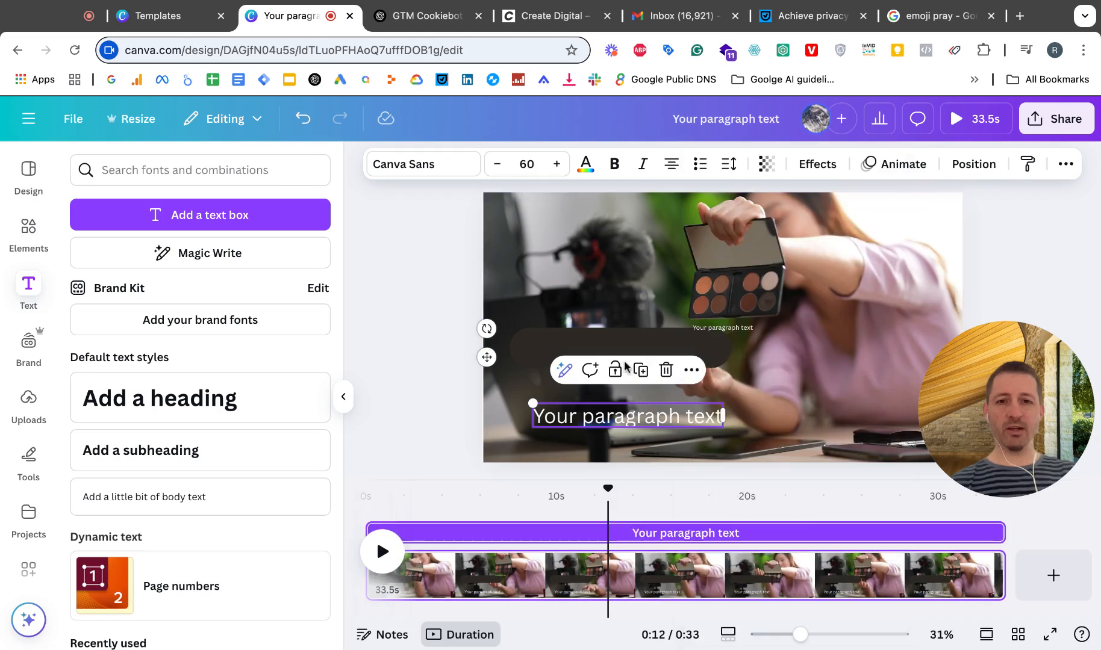
Step: Hide and show again the dark pill's element timing, and move the pill back down behind the large paragraph text
right_click(575, 346)
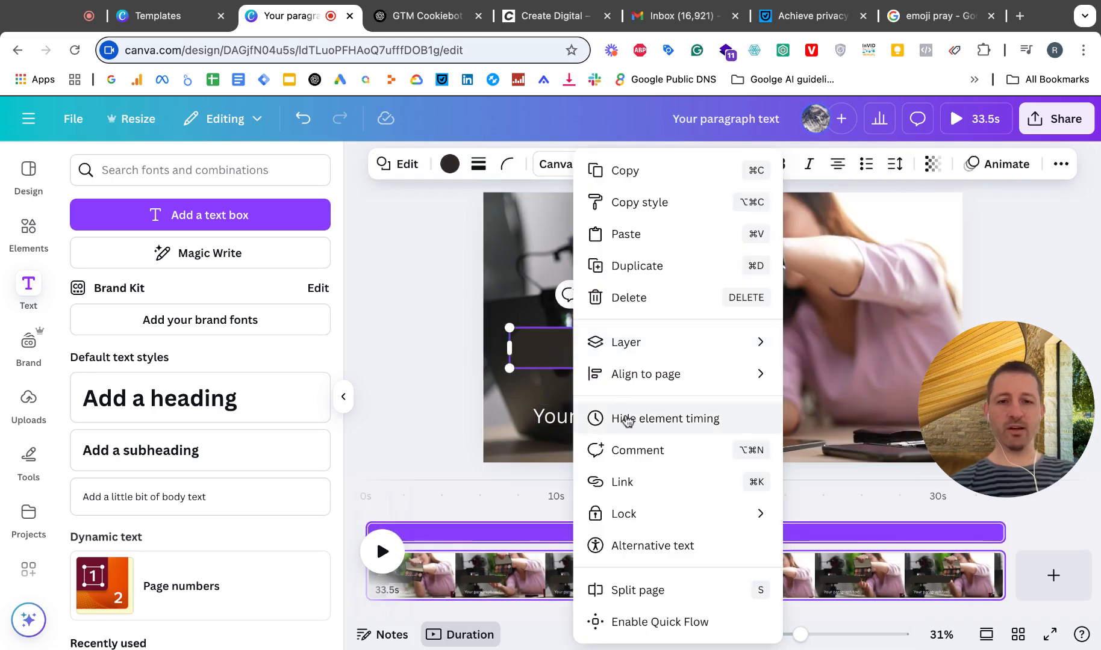
click(627, 420)
right_click(564, 356)
click(607, 418)
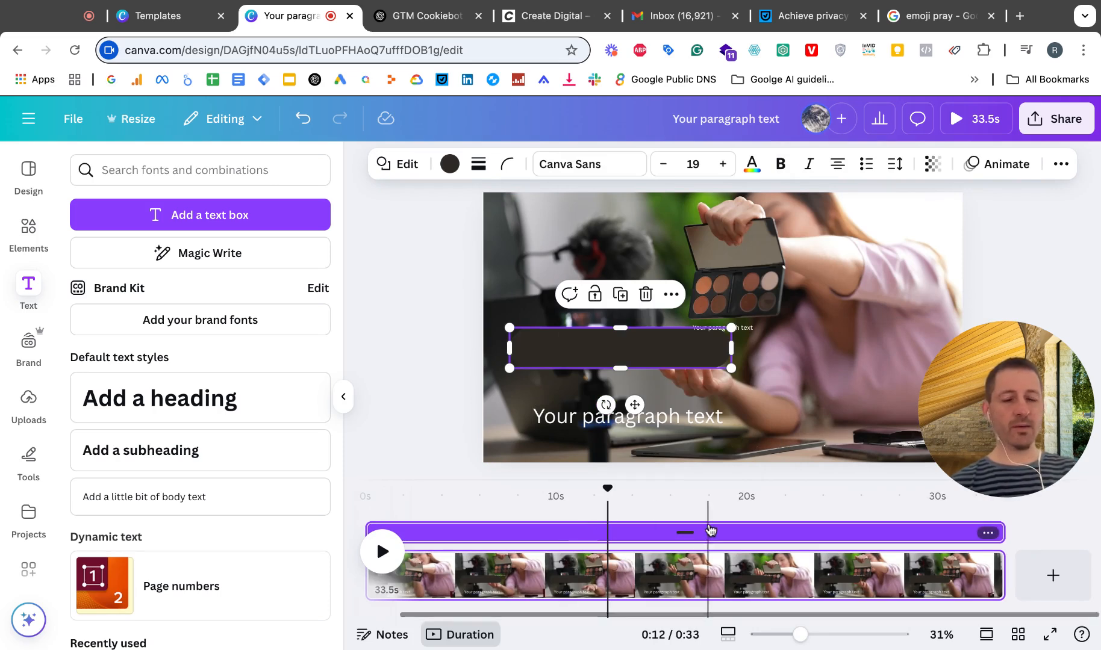
drag(662, 351, 662, 426)
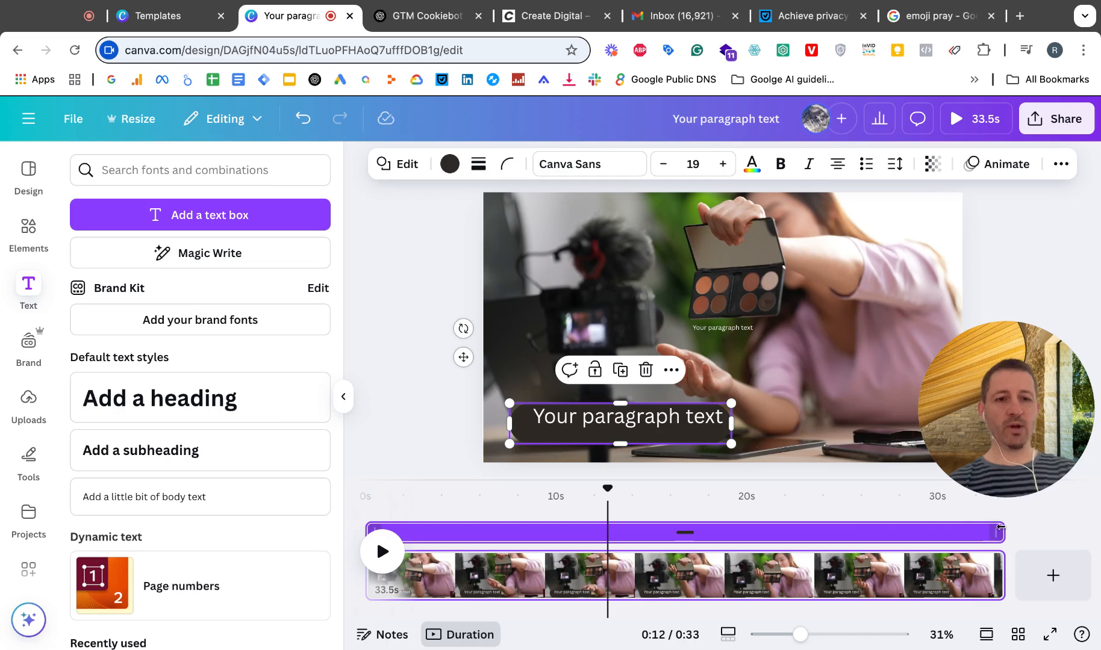
Step: Trim the dark pill's timing to run from about 6 s to 15.5 s and preview the moment it appears
drag(999, 528, 604, 533)
click(480, 575)
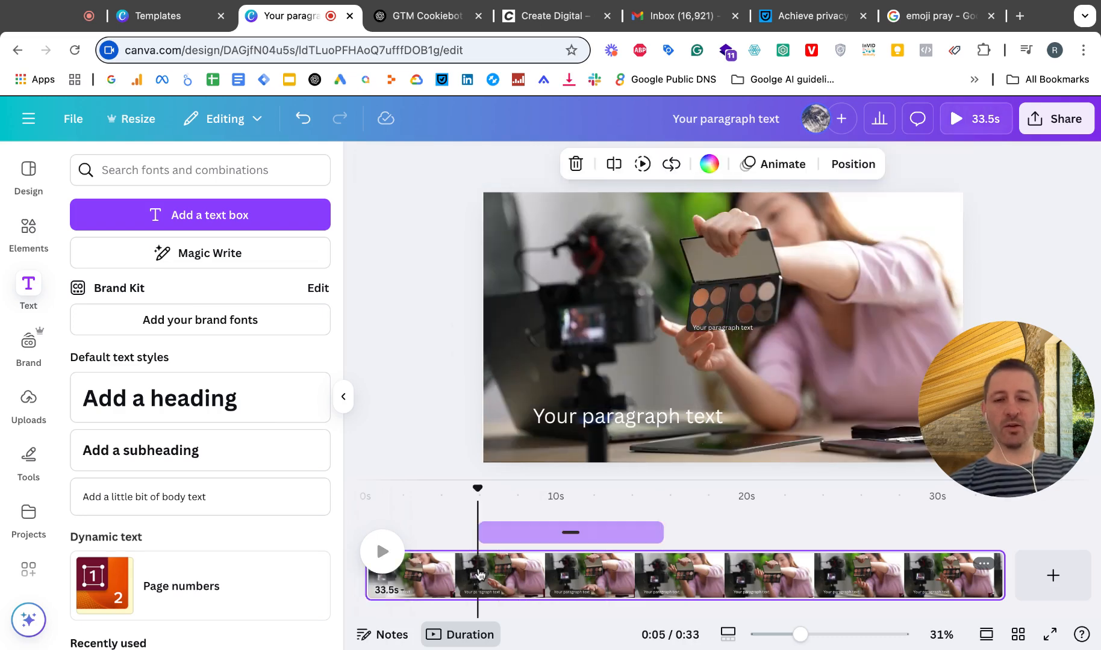
click(446, 572)
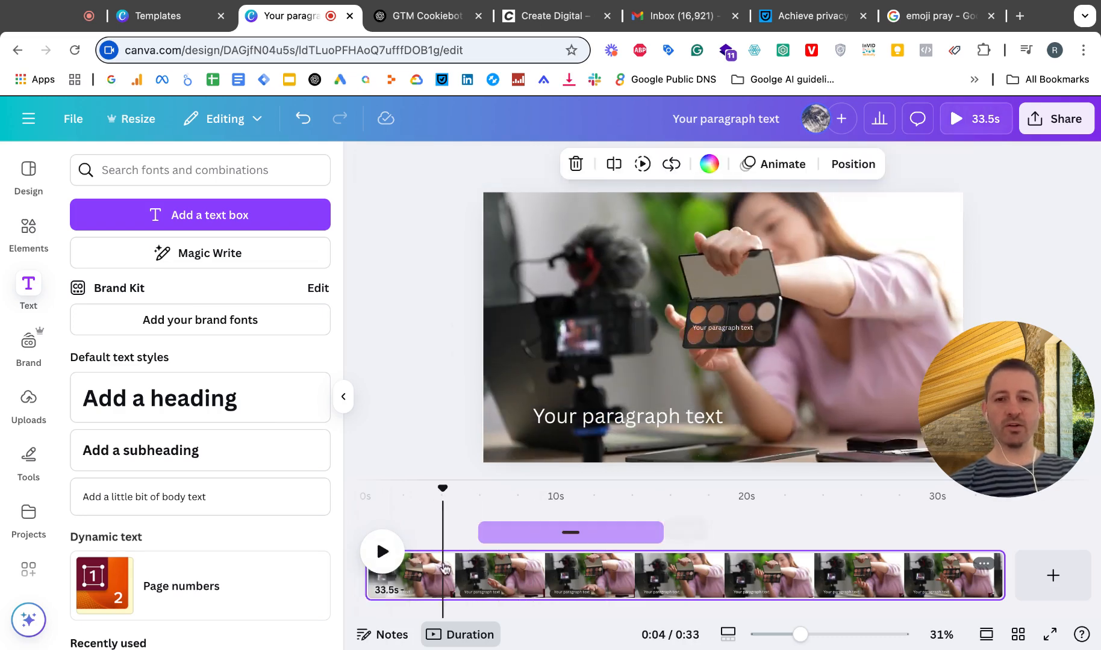
click(384, 554)
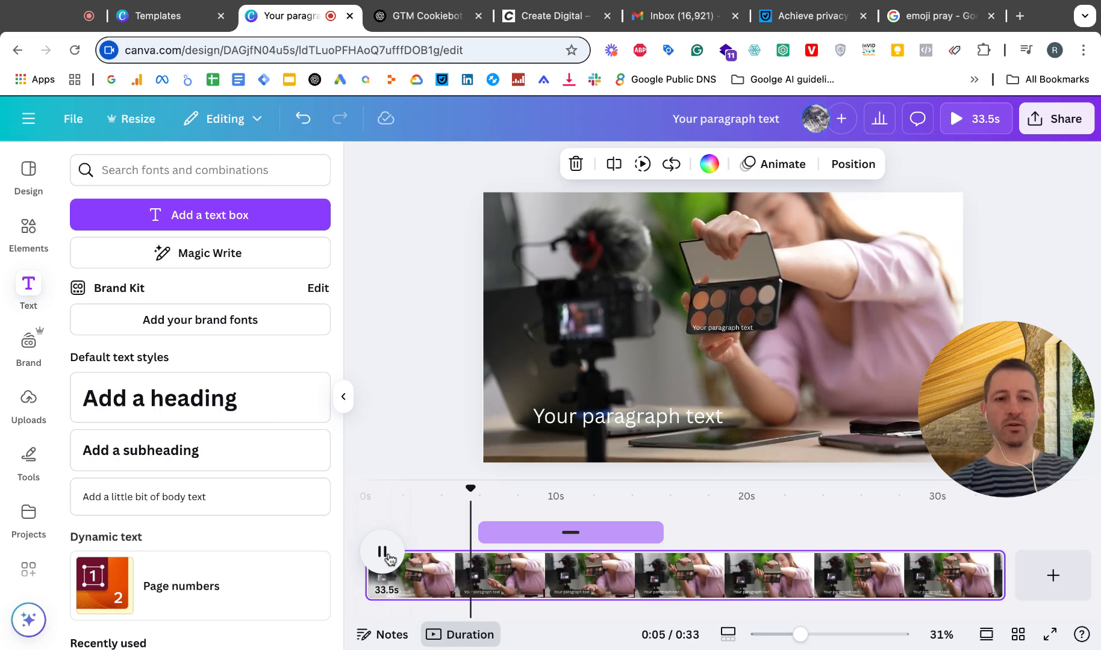
key(space)
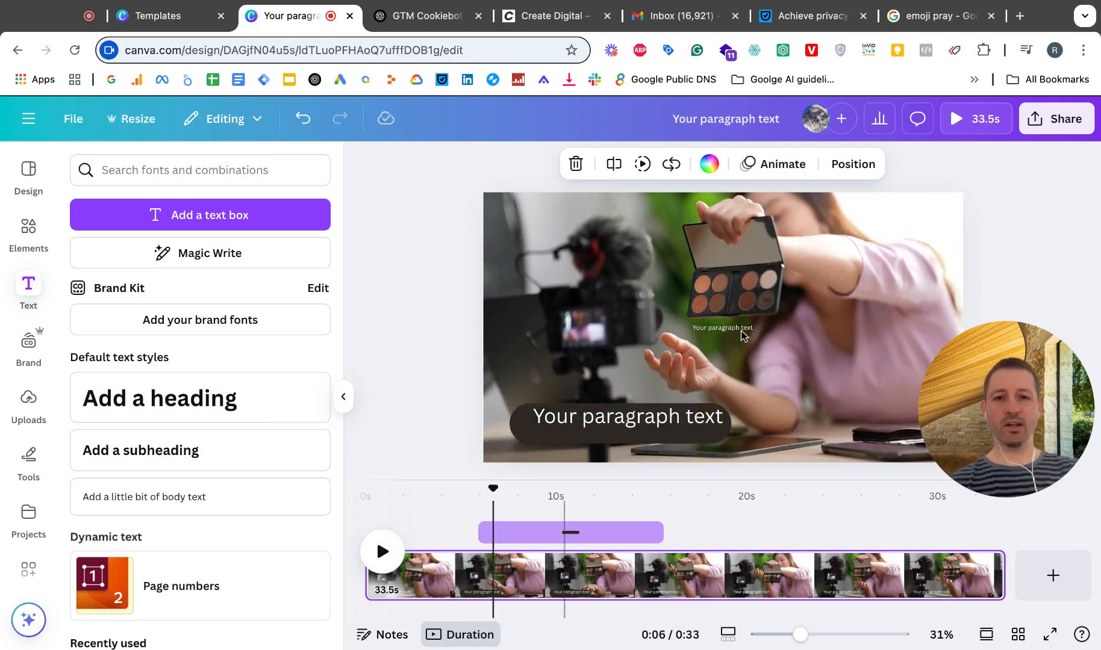
Step: Split the page at the 0:05 mark, where the dark pill's timing begins
mouse_move(482, 533)
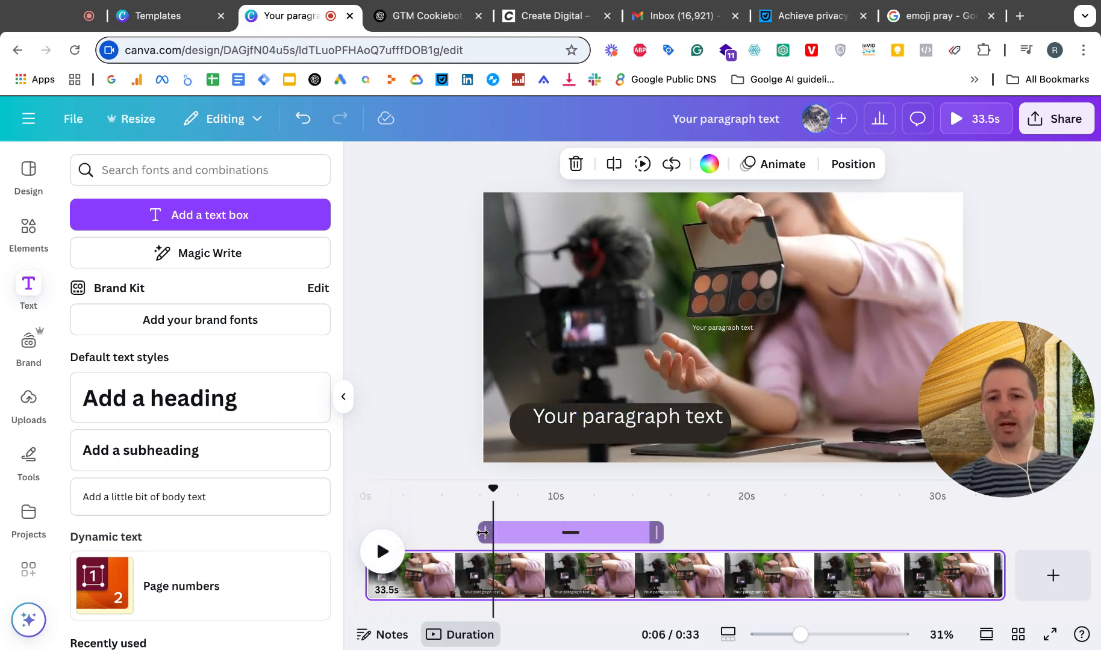
mouse_move(492, 491)
mouse_down()
mouse_move(482, 488)
mouse_move(501, 489)
mouse_up()
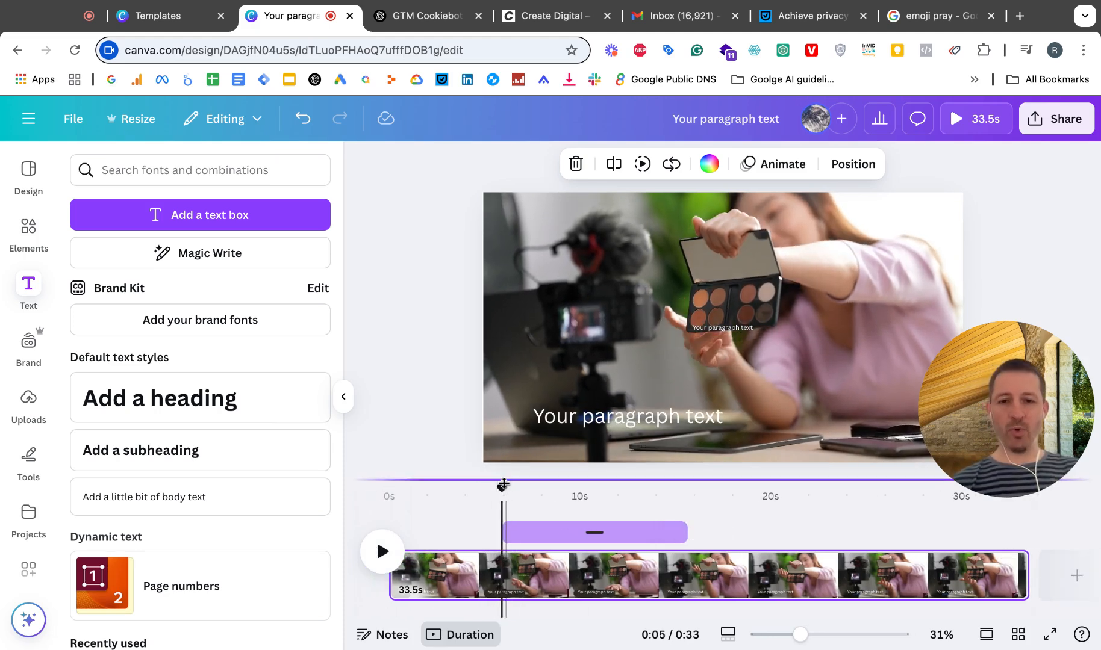
right_click(502, 573)
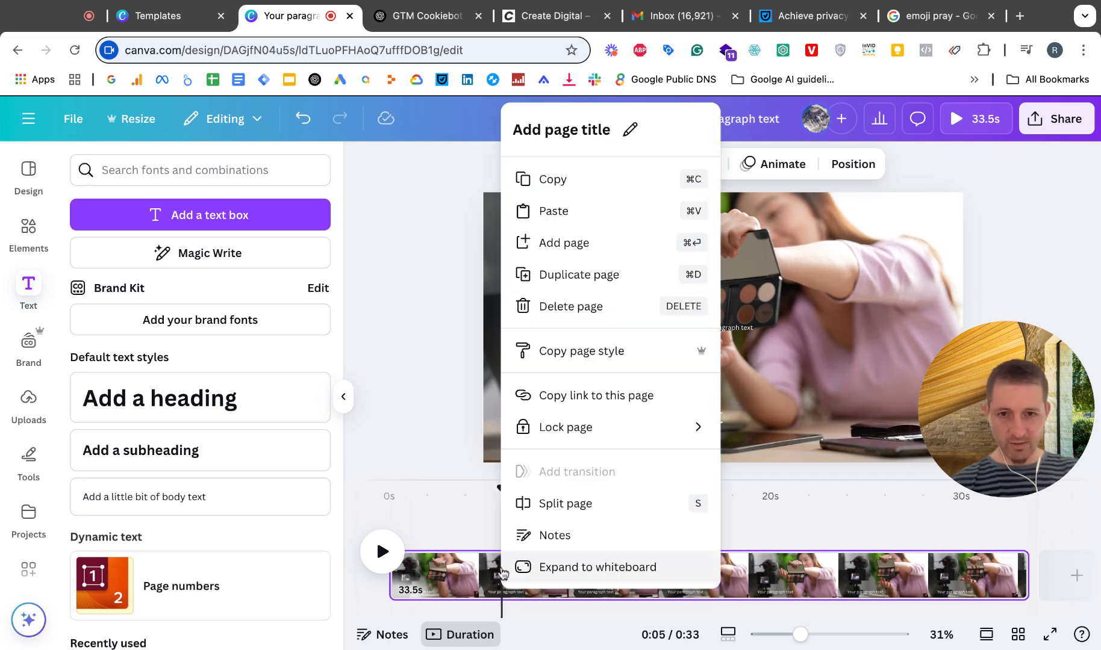
click(566, 504)
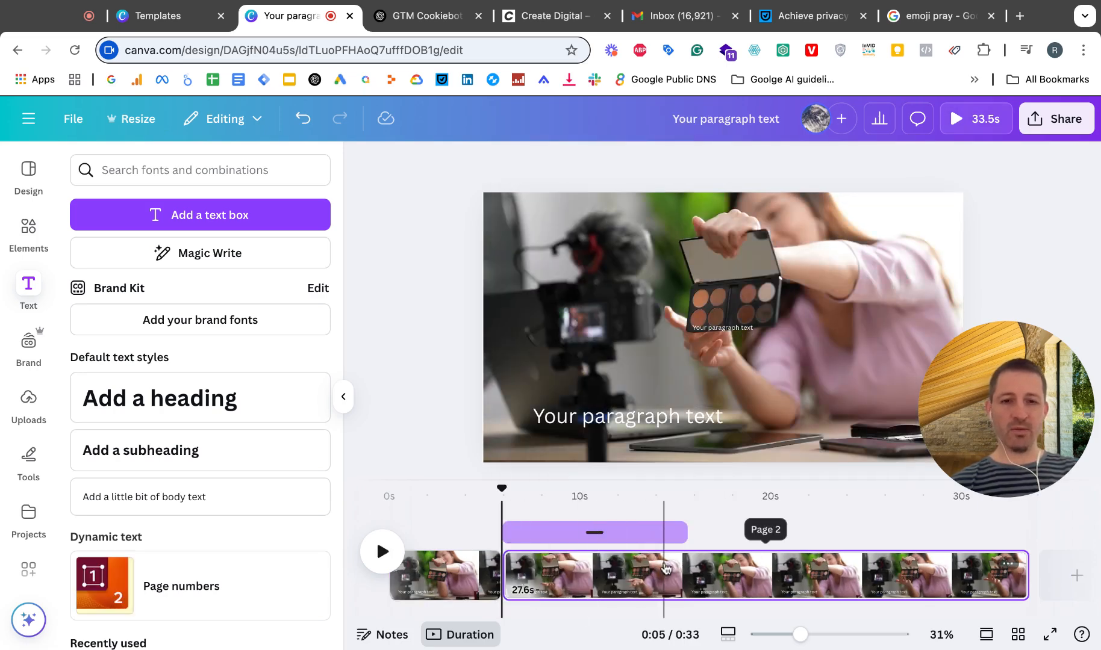
Step: Play on from the first split and split the second page at the 0:11 mark
click(383, 551)
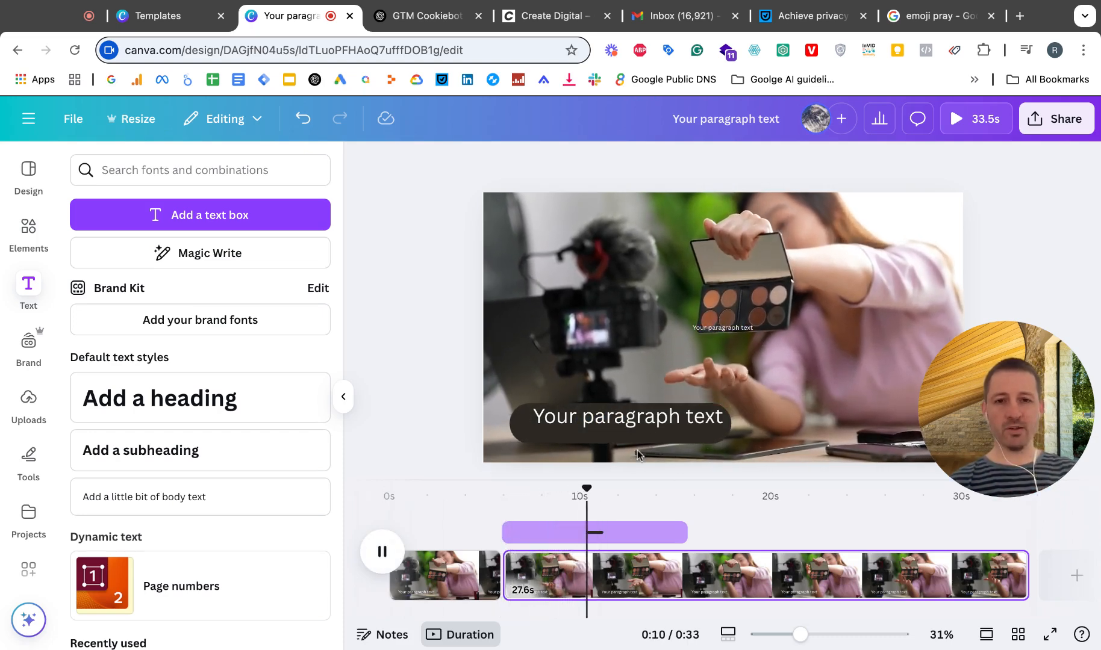
click(382, 551)
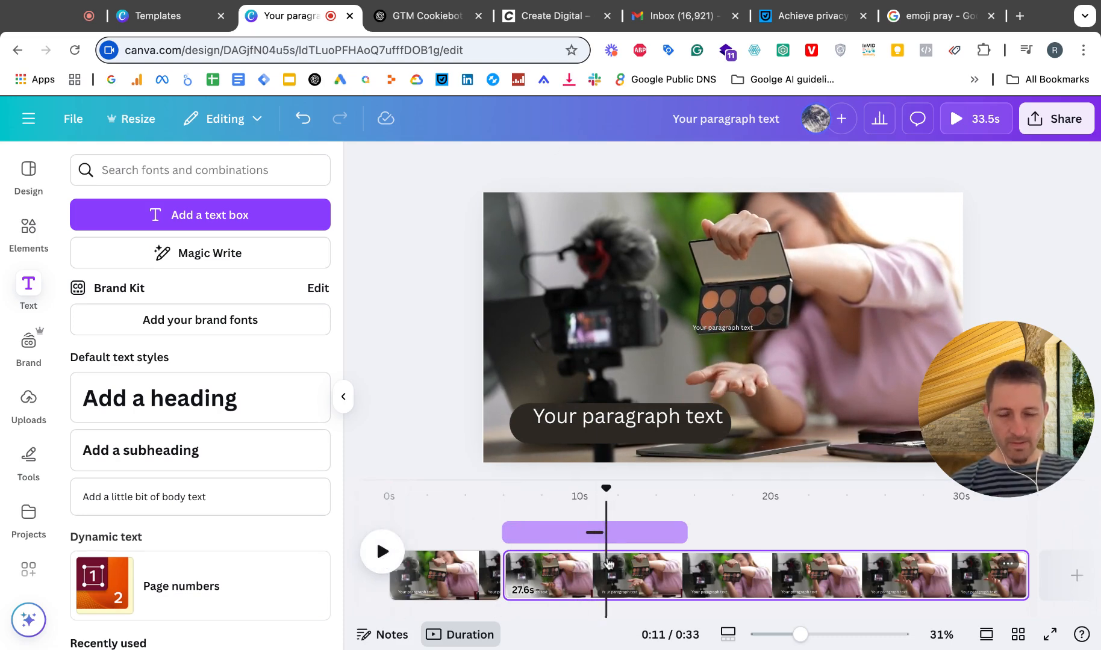
right_click(607, 562)
click(668, 505)
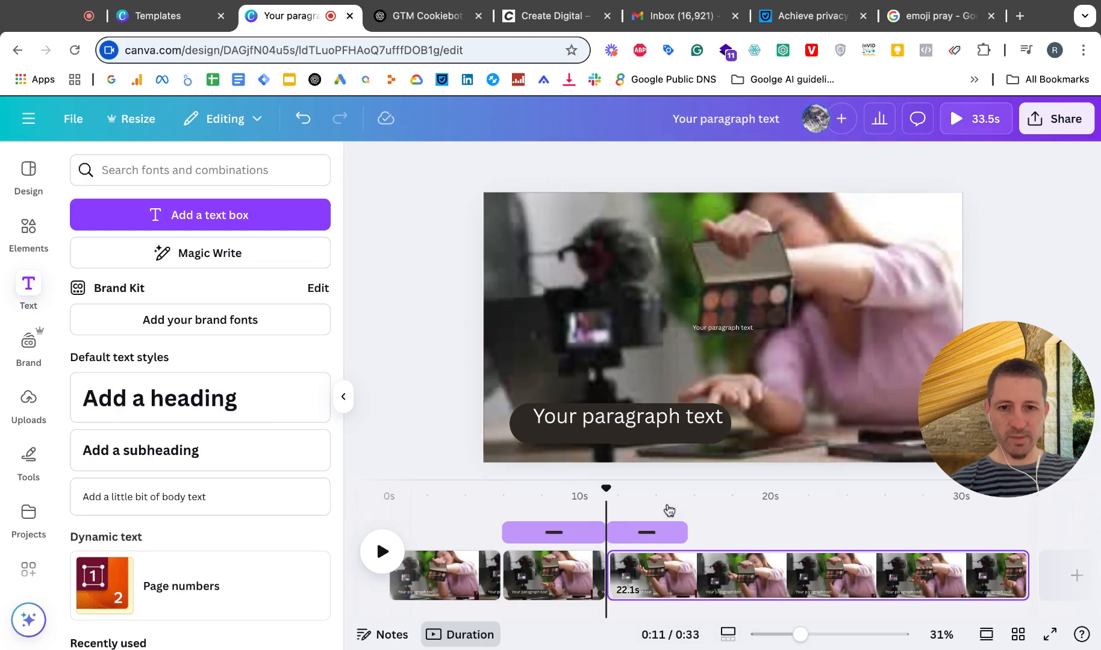
Step: Check the three split pages and delete the dark pill from the third page and the second page
click(431, 577)
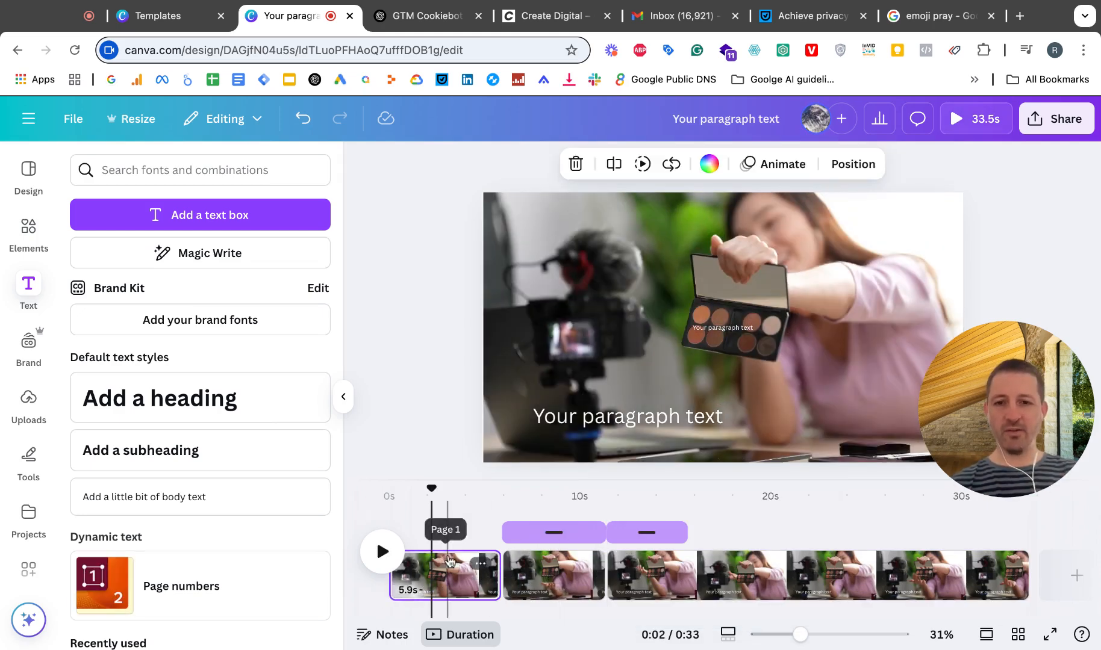
click(556, 579)
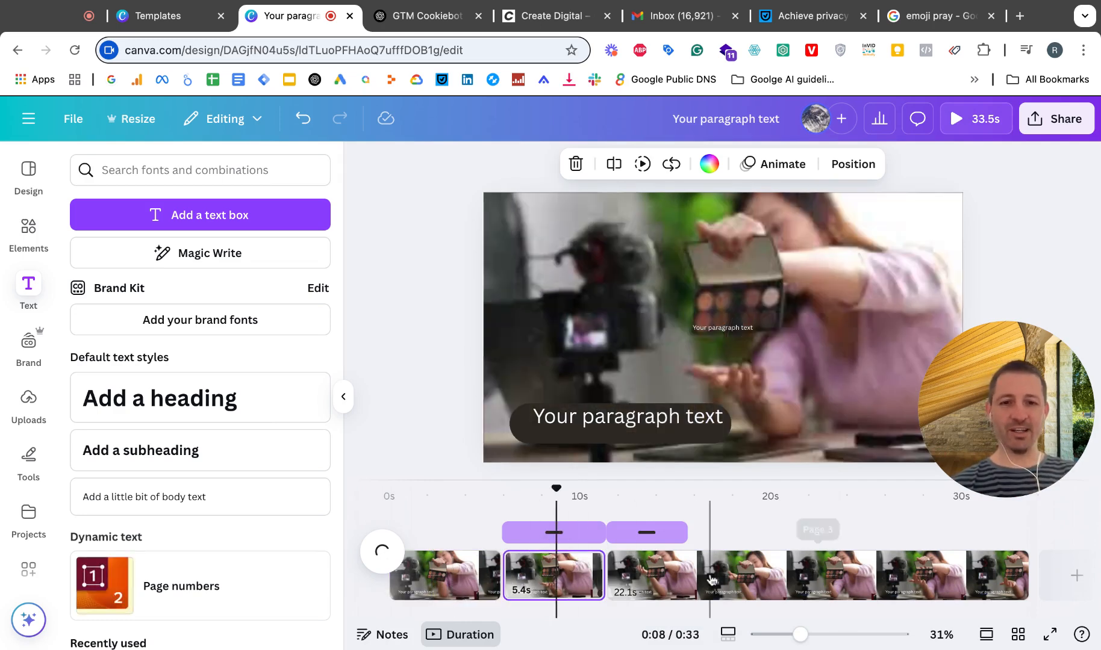
click(710, 578)
click(552, 581)
click(639, 536)
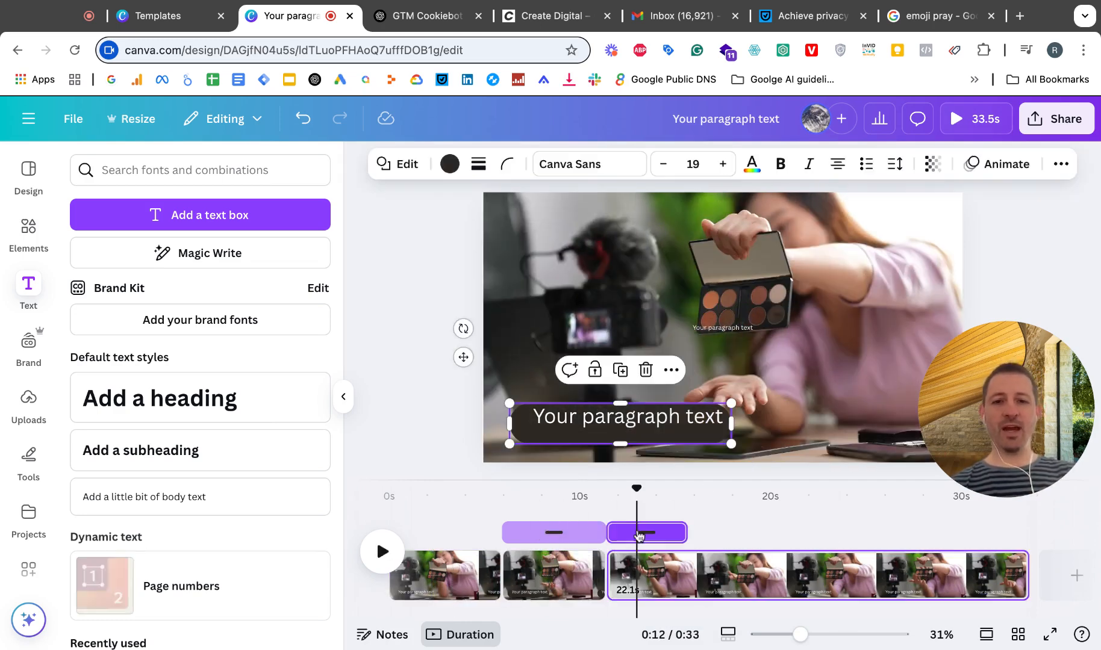
key(Delete)
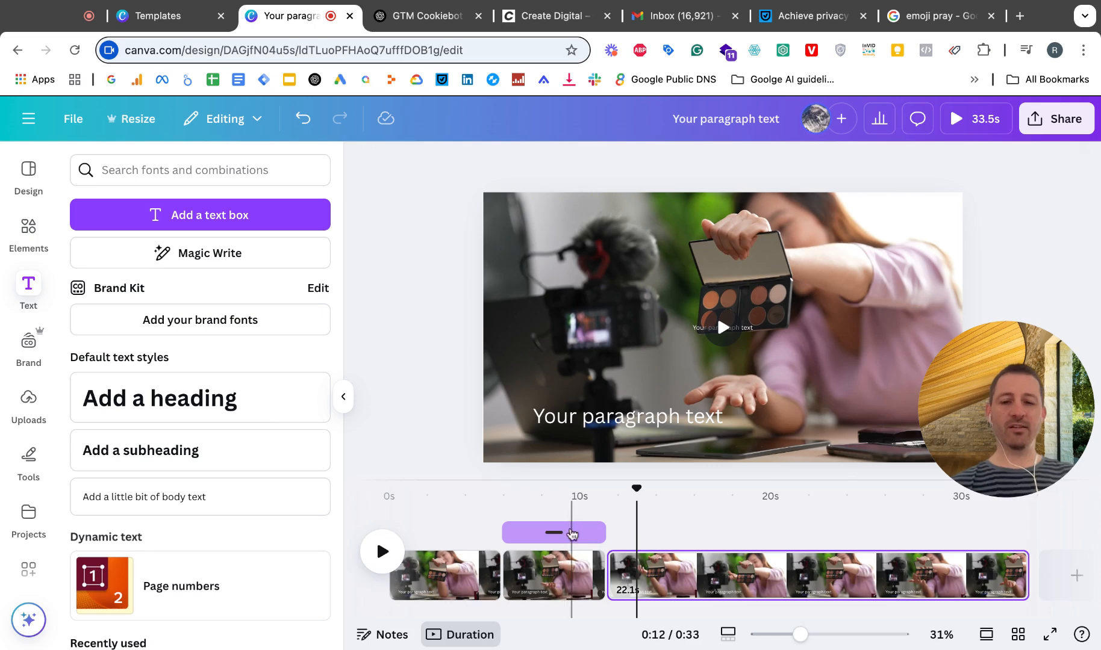
click(558, 532)
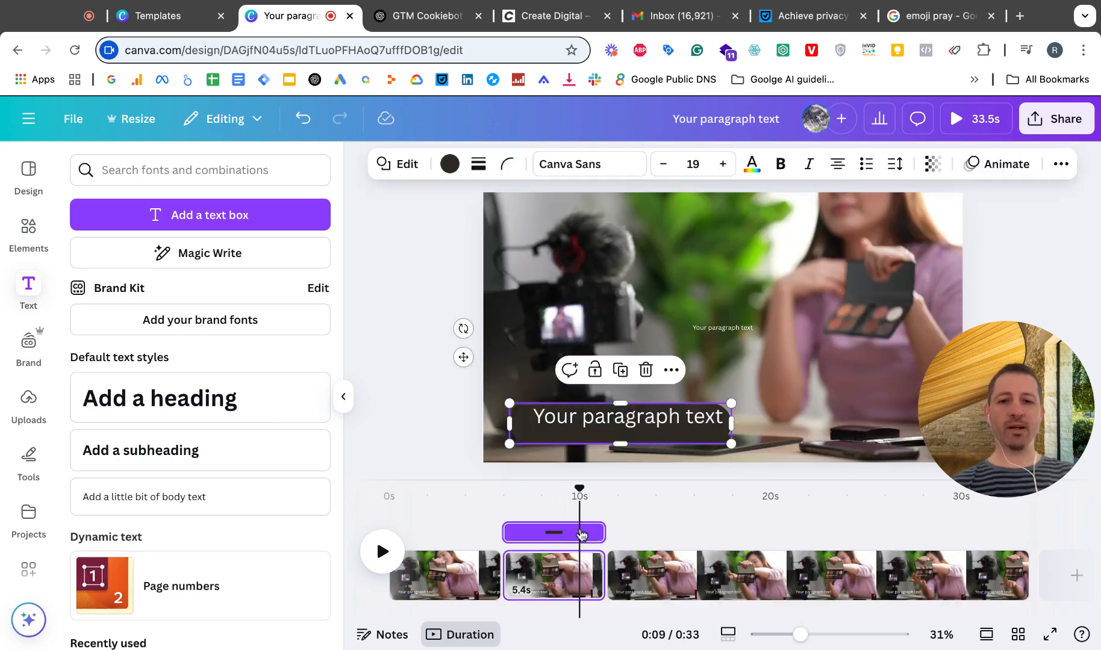
key(Delete)
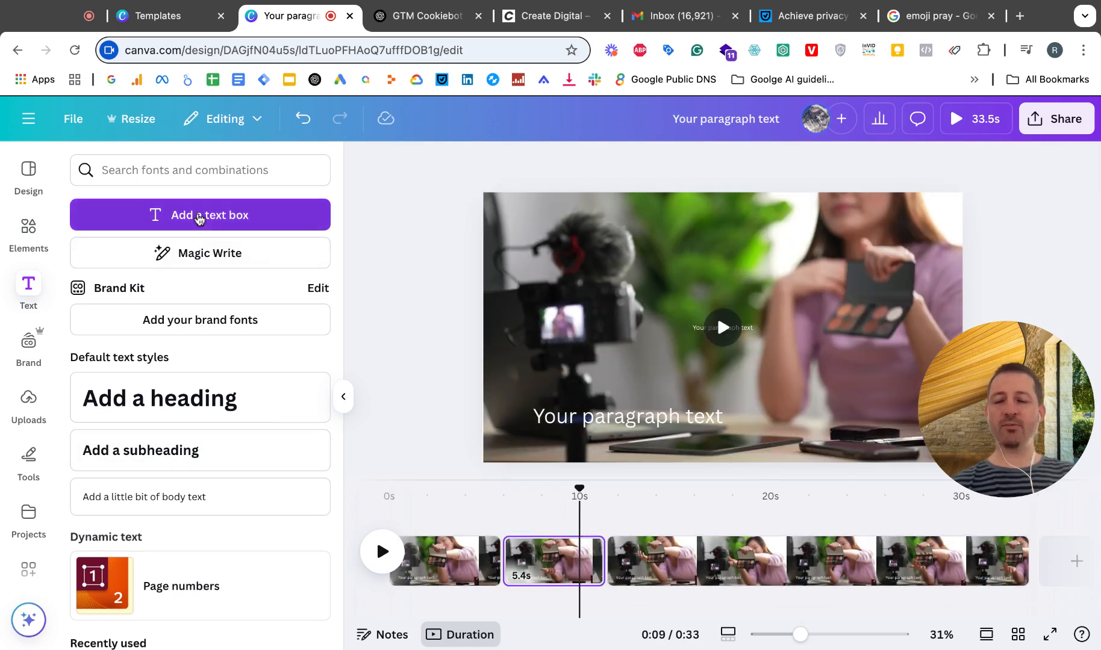
Step: Replace the second page's large paragraph text with a new text box moved down to the image's lower-left area
click(201, 215)
click(644, 417)
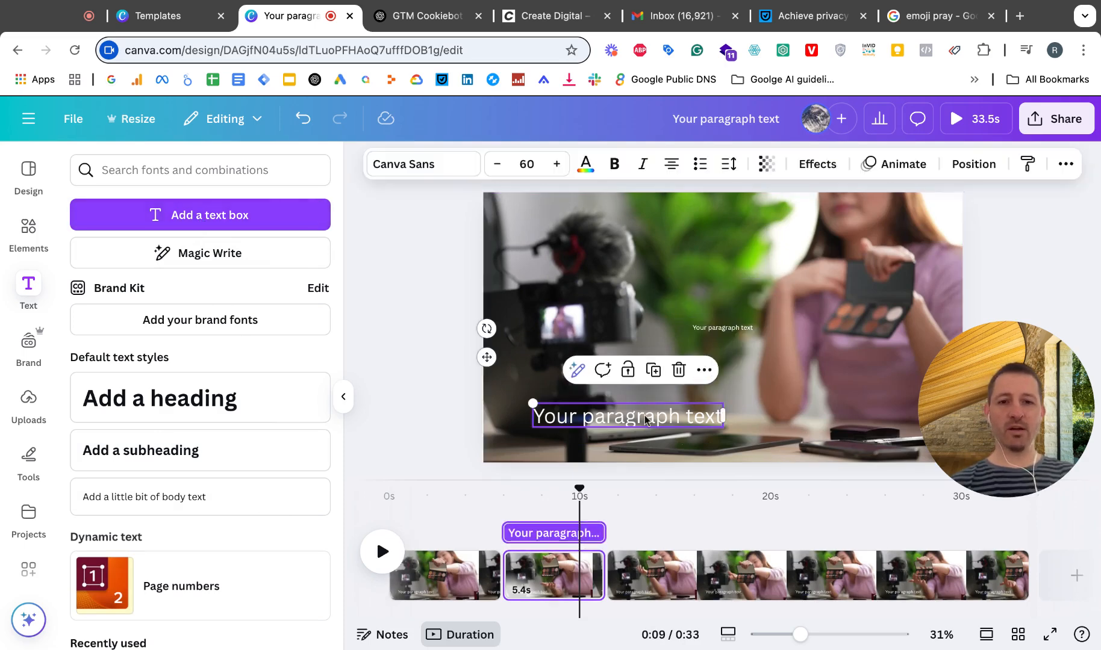
key(Delete)
mouse_move(693, 326)
mouse_down()
mouse_move(552, 413)
mouse_move(623, 434)
mouse_up()
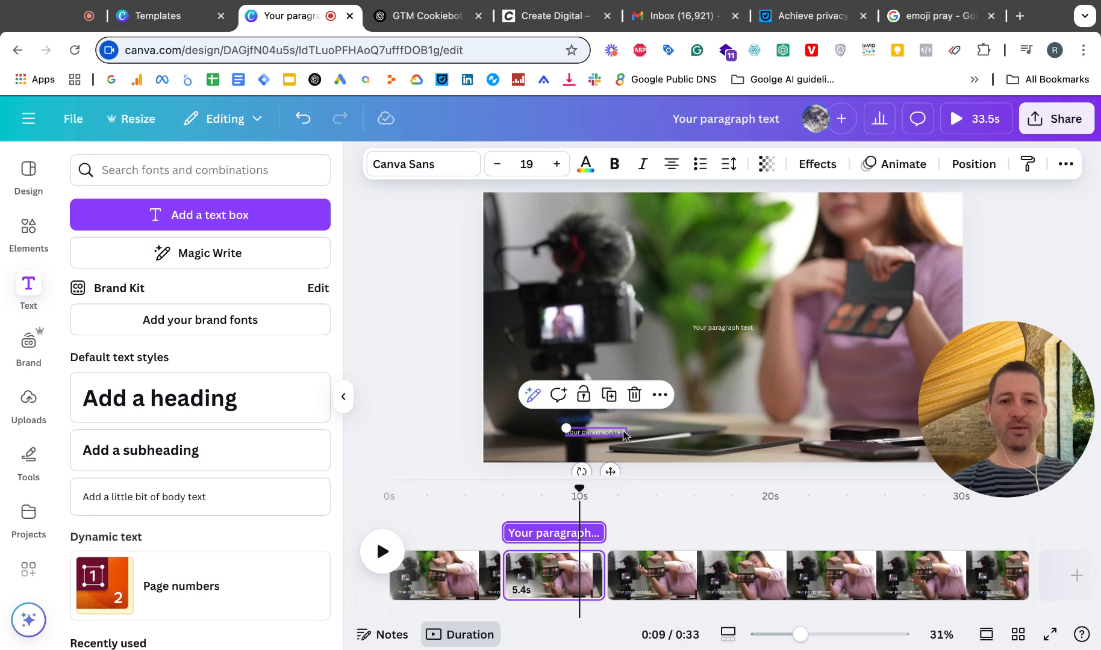
Step: Try font size 55 on the new paragraph text, set it to 65 and position it where the deleted text was
click(537, 174)
text(5)
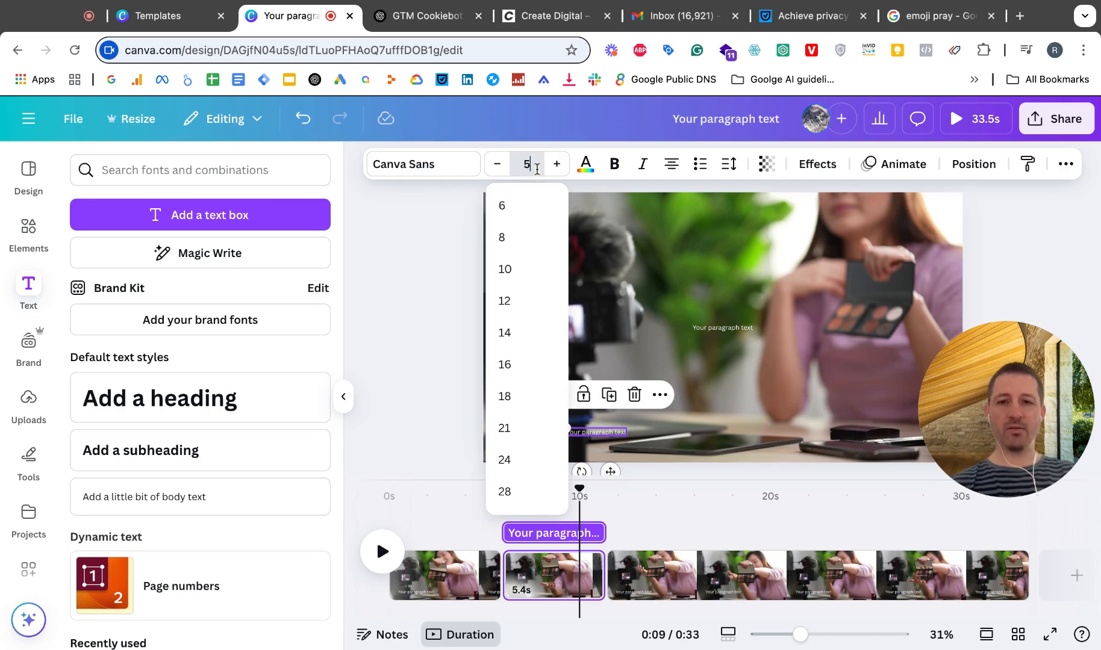
text(5)
key(Return)
click(537, 172)
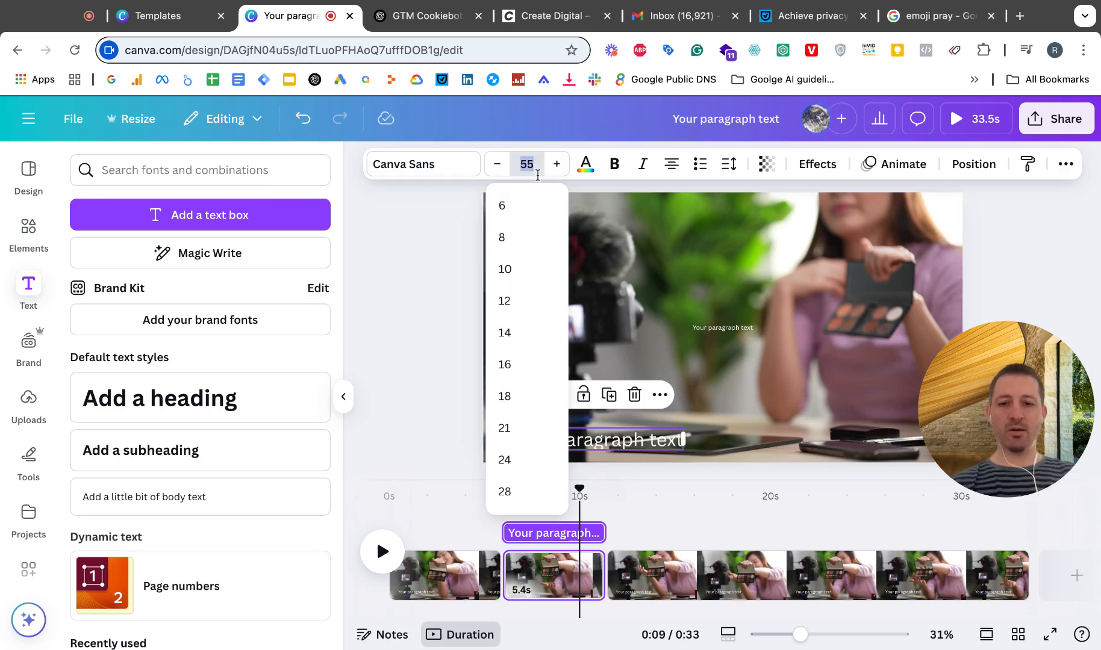
text(65)
key(Return)
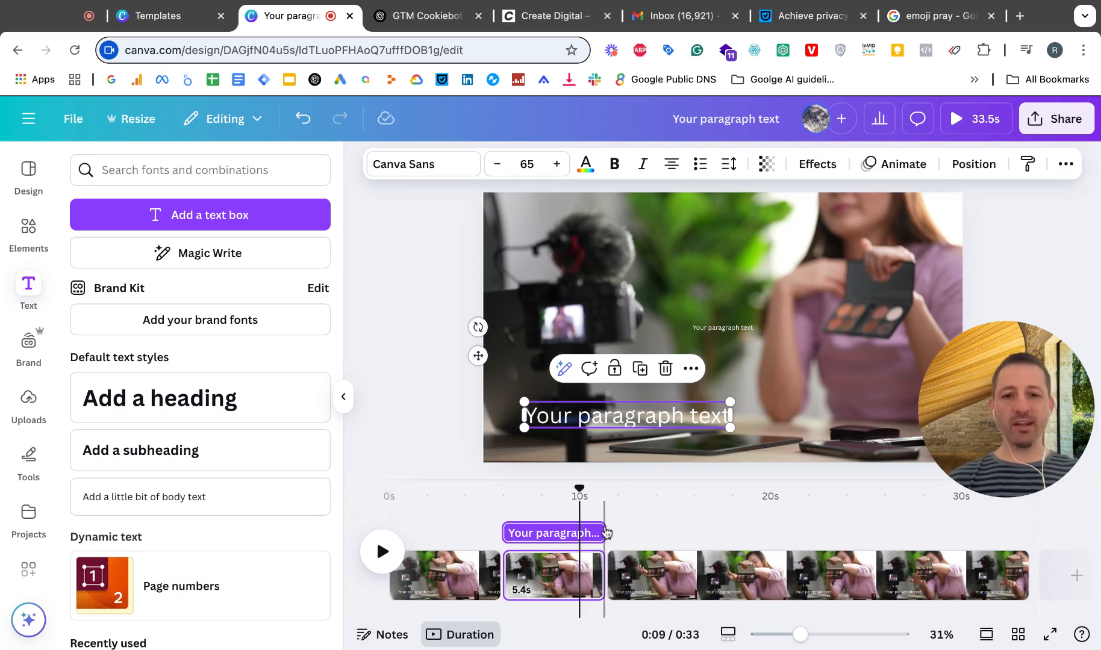
Step: Try adjusting the end of the new paragraph text's timing on the second page
drag(600, 537, 601, 538)
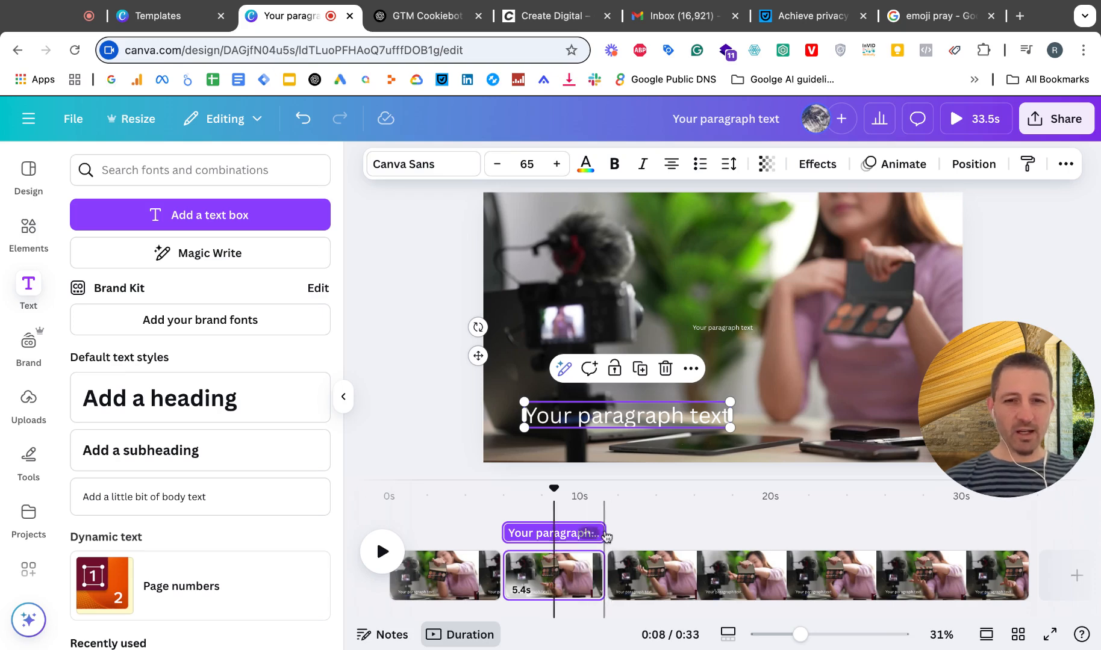
drag(599, 531, 598, 531)
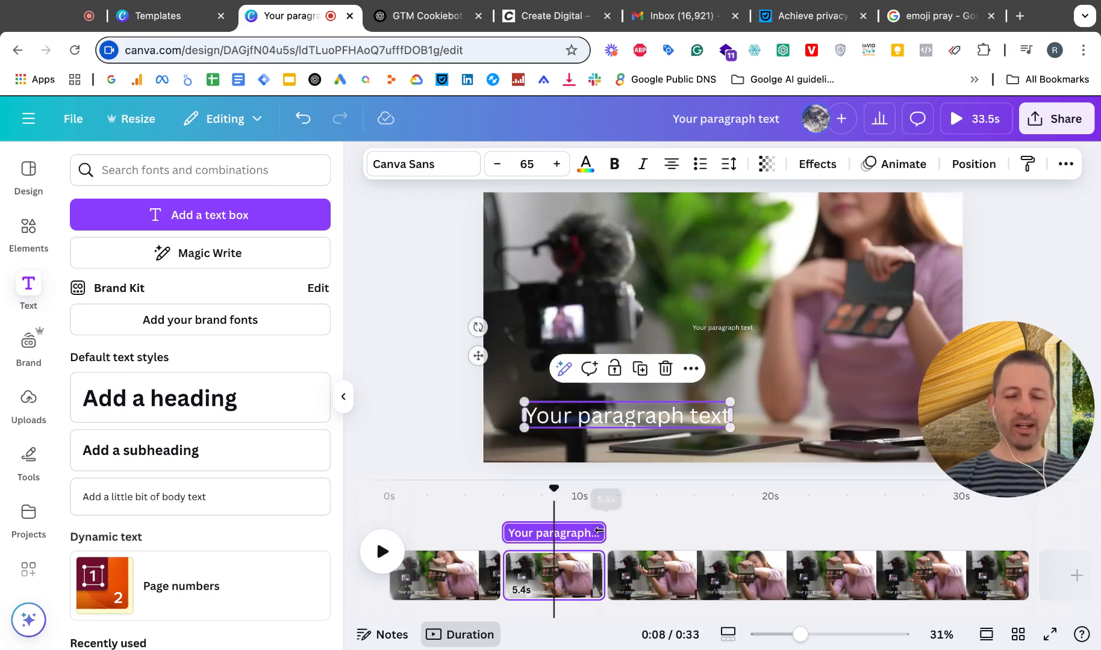